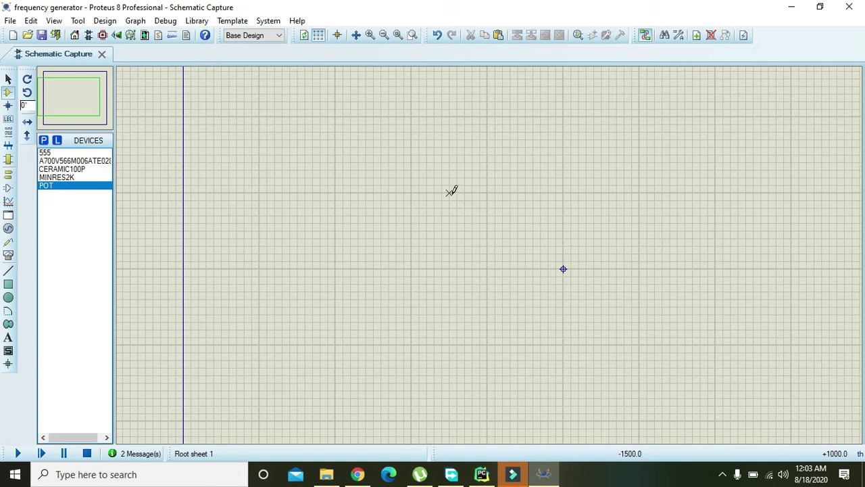
# Search the library for '555 timer', add the 555, and place it on the sheet as U1.
pyautogui.moveTo(449, 193); pyautogui.dragTo(569, 284)
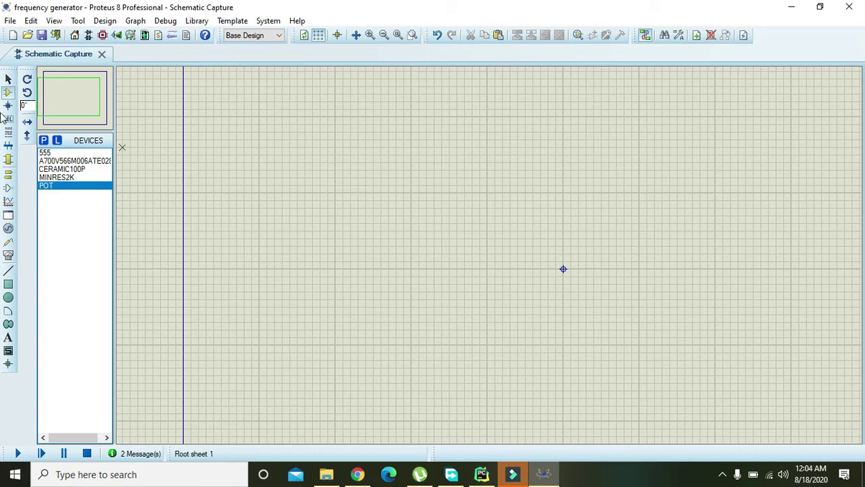
pyautogui.click(43, 141)
pyautogui.write('555')
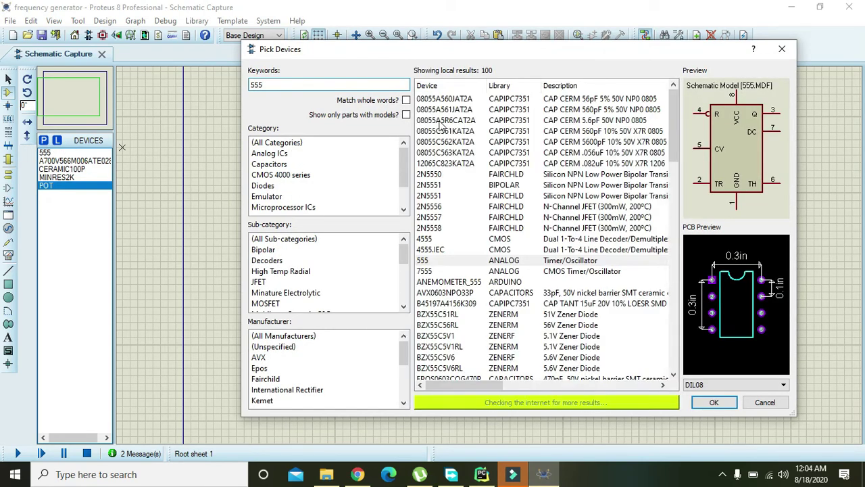
pyautogui.write(' timer')
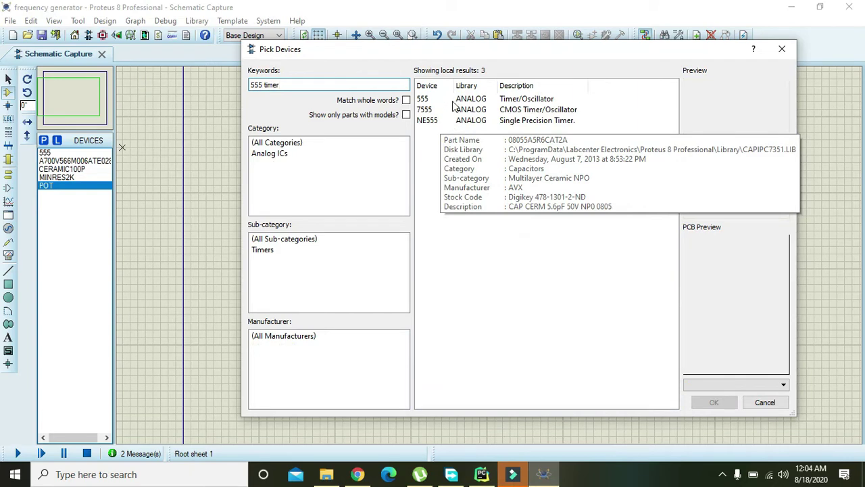
pyautogui.click(449, 99)
pyautogui.click(714, 402)
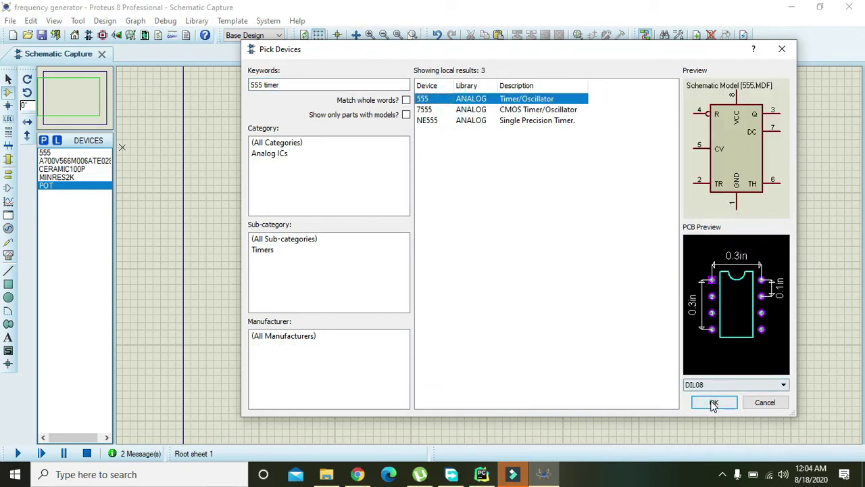
pyautogui.click(479, 247)
pyautogui.click(411, 263)
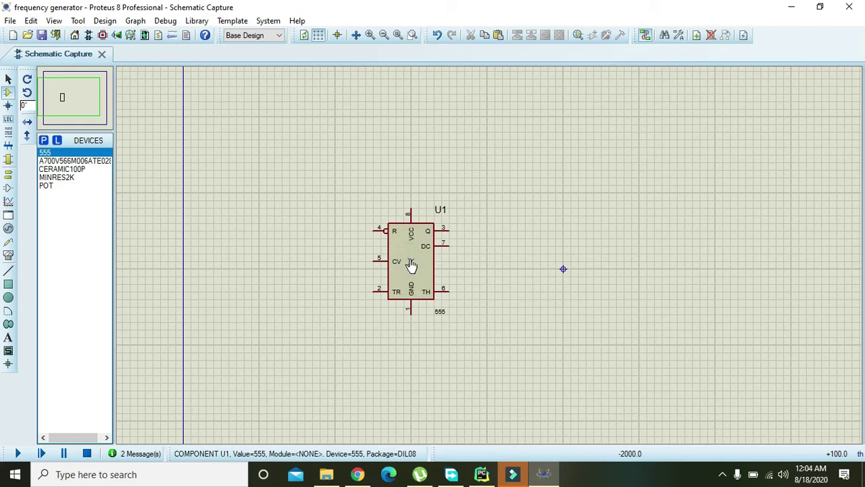
pyautogui.moveTo(411, 264); pyautogui.dragTo(426, 225)
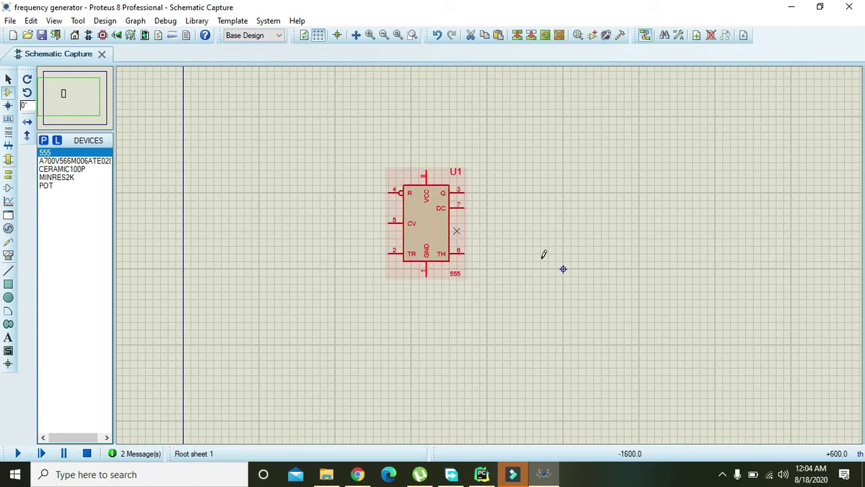
pyautogui.click(563, 260)
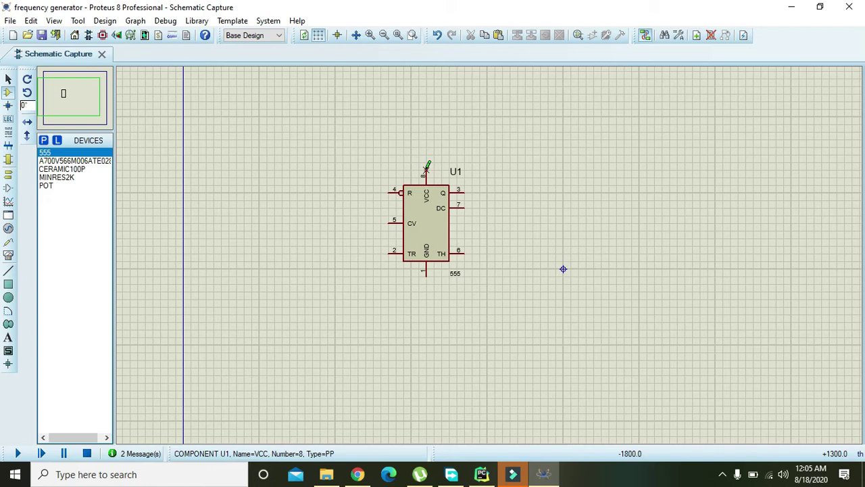
# Wire U1's VCC pin 8 to reset pin 4, and trigger pin 2 to threshold pin 6.
pyautogui.click(426, 169)
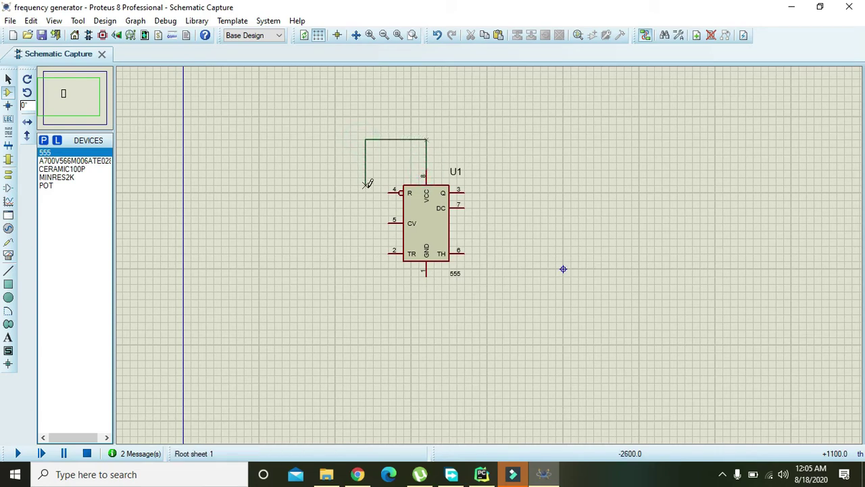
pyautogui.click(390, 191)
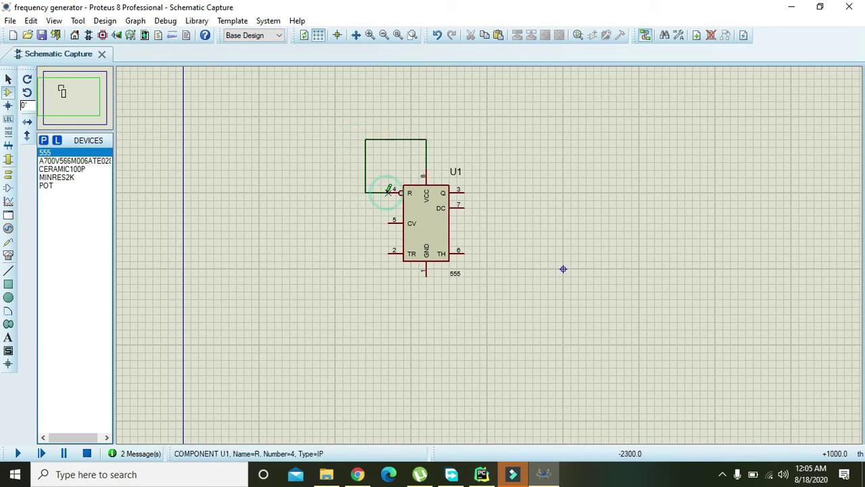
pyautogui.click(389, 252)
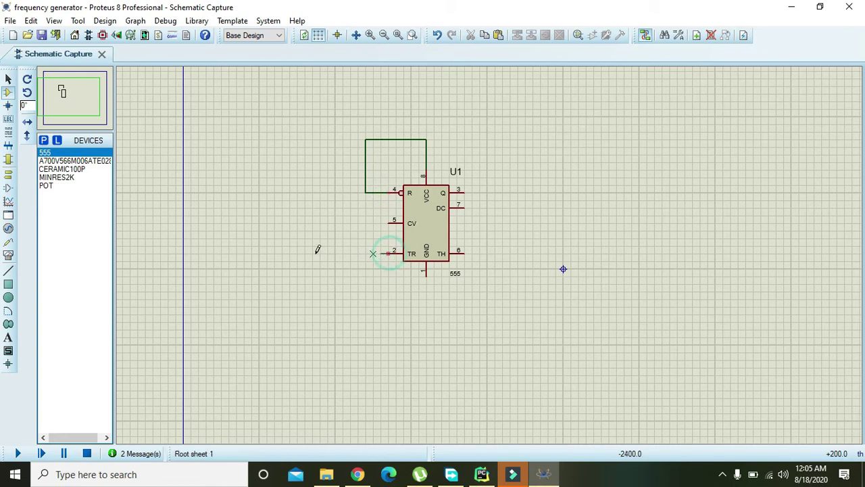
pyautogui.click(337, 299)
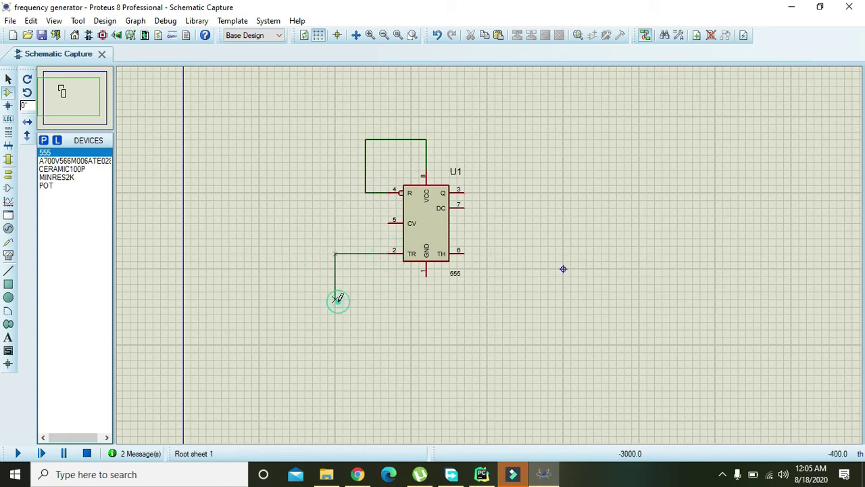
pyautogui.click(496, 328)
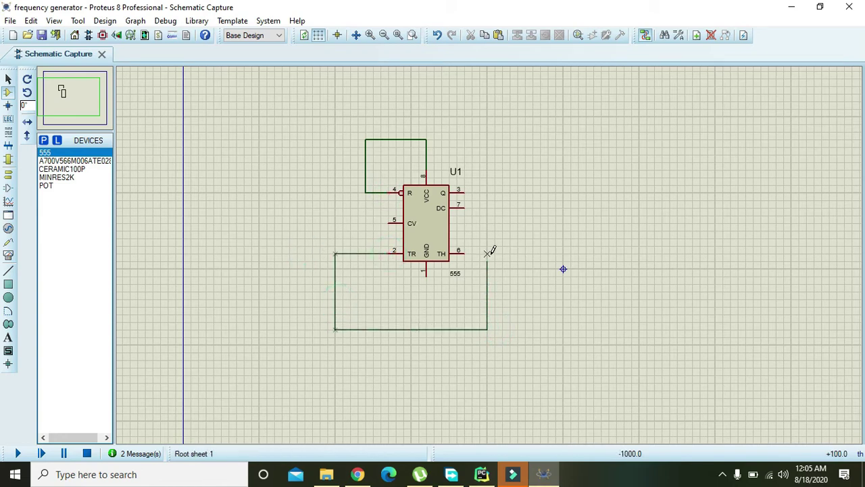
pyautogui.click(463, 251)
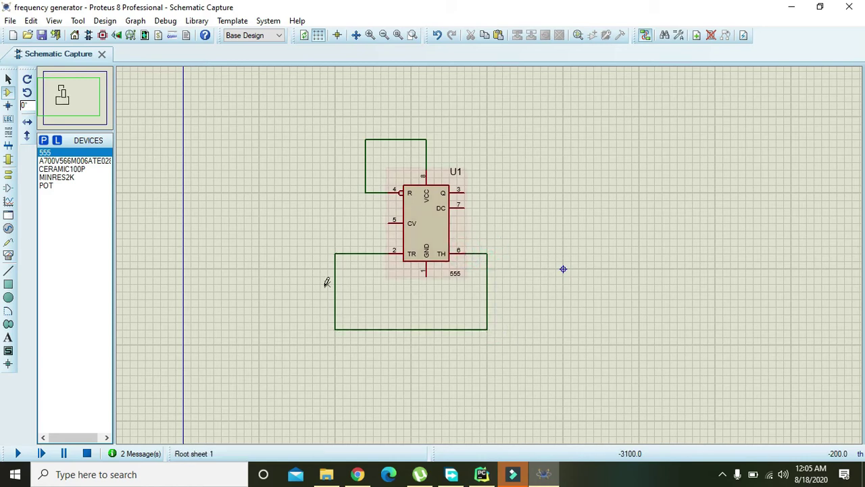
# Place a ground terminal below U1 and wire it to GND pin 1.
pyautogui.click(14, 178)
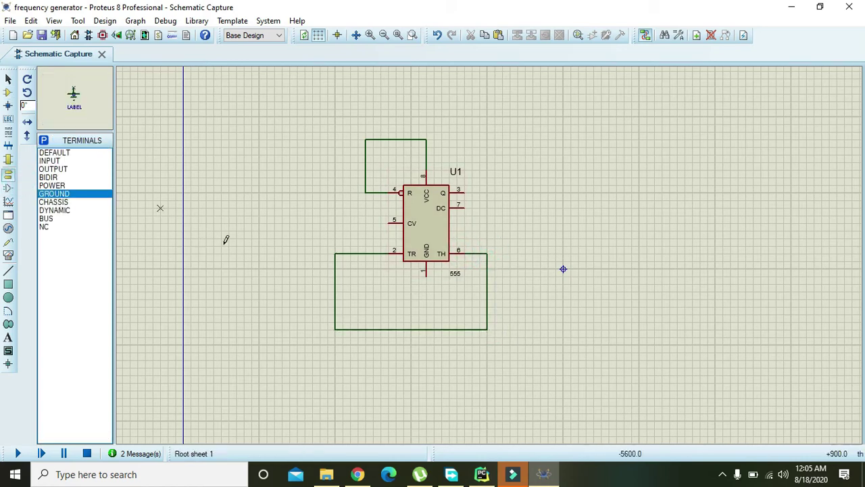
pyautogui.click(433, 289)
pyautogui.click(426, 307)
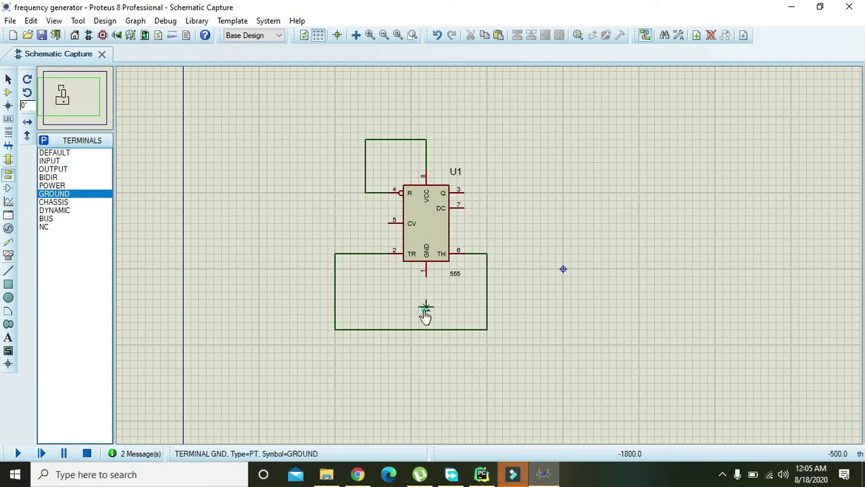
pyautogui.click(426, 302)
pyautogui.click(426, 274)
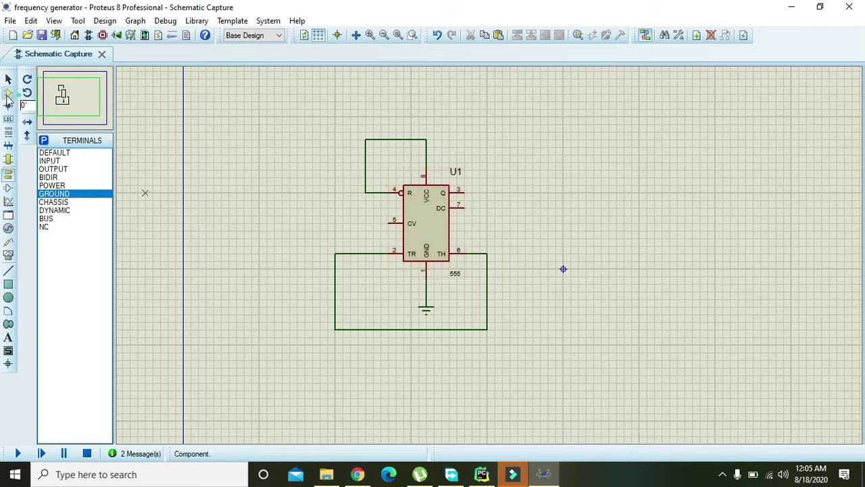
# Find the POT potentiometer via 'pot active' and place it above the 555 as RV1.
pyautogui.click(8, 94)
pyautogui.click(43, 141)
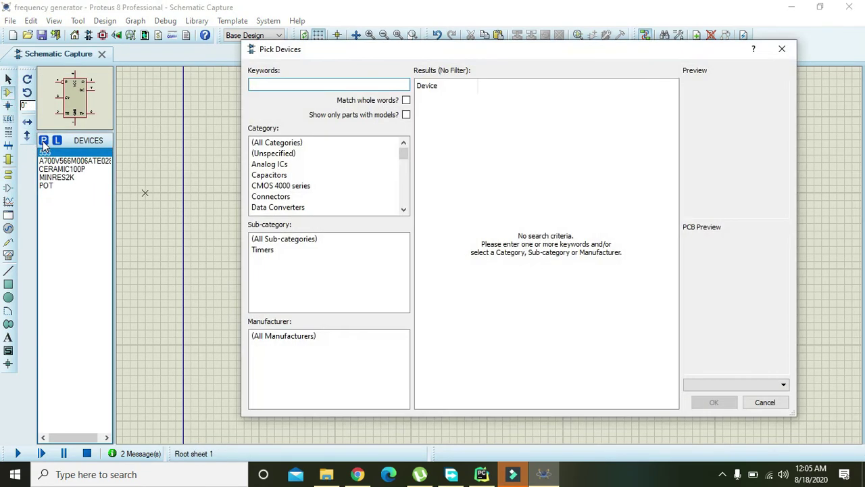
pyautogui.write('pot active')
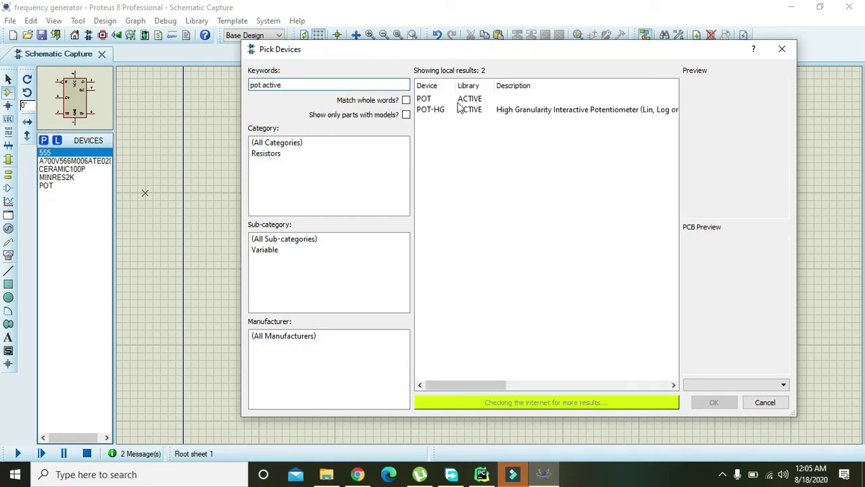
pyautogui.click(460, 103)
pyautogui.click(710, 400)
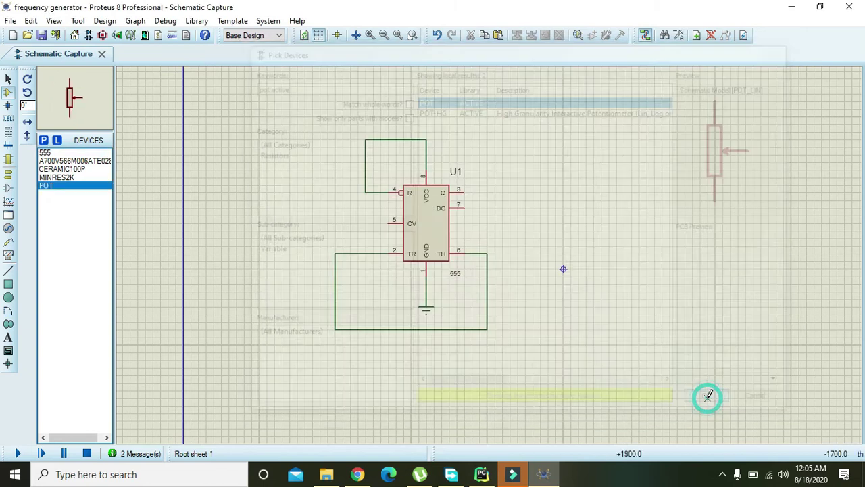
pyautogui.click(576, 291)
pyautogui.click(485, 129)
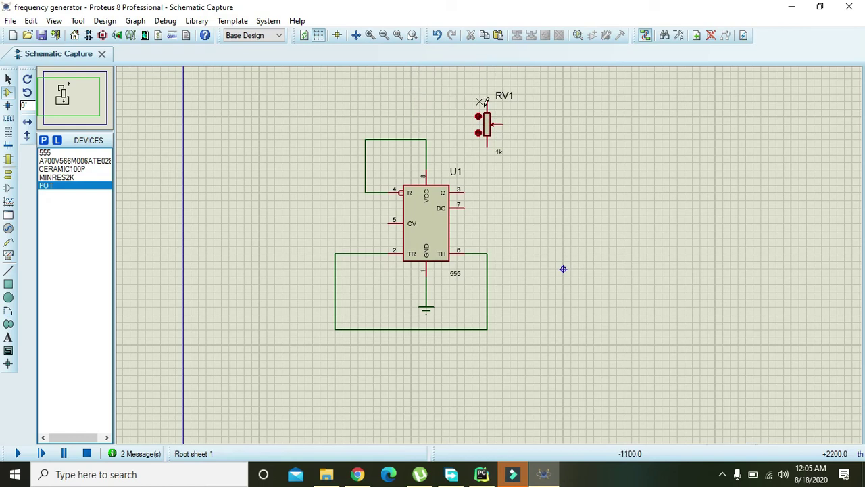
# Wire RV1's top pin to the VCC line and its wiper to discharge pin 7.
pyautogui.click(487, 101)
pyautogui.click(426, 139)
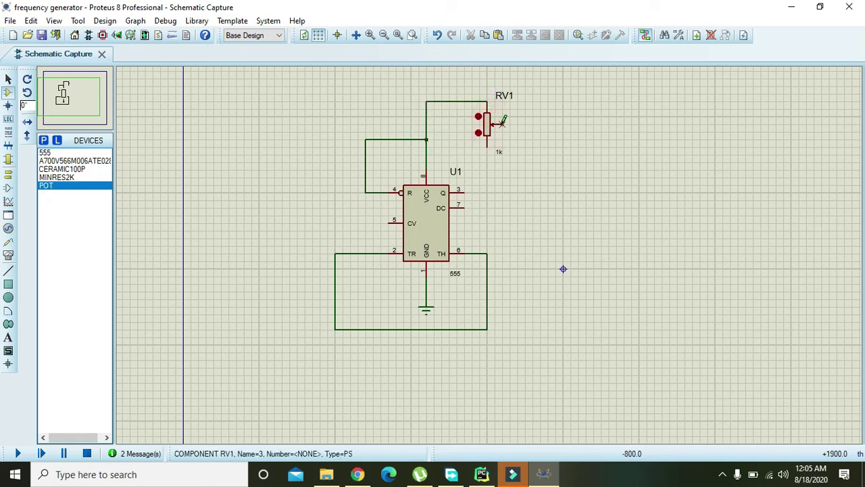
pyautogui.click(501, 125)
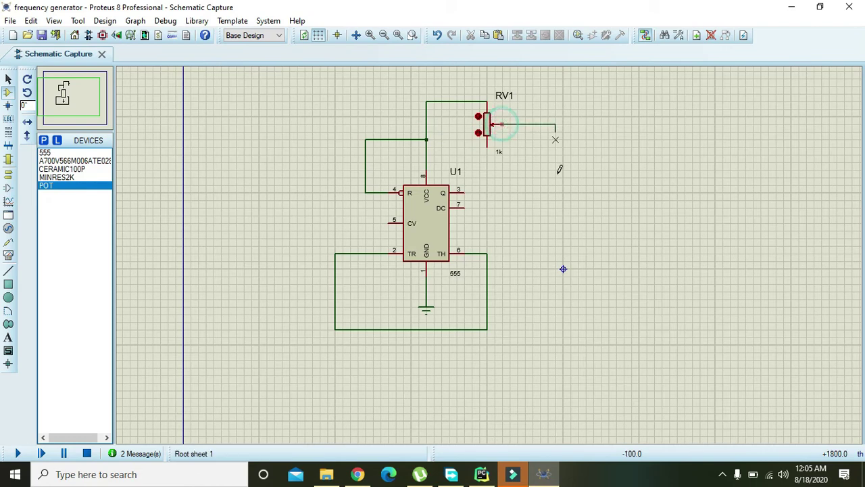
pyautogui.click(538, 206)
pyautogui.click(463, 207)
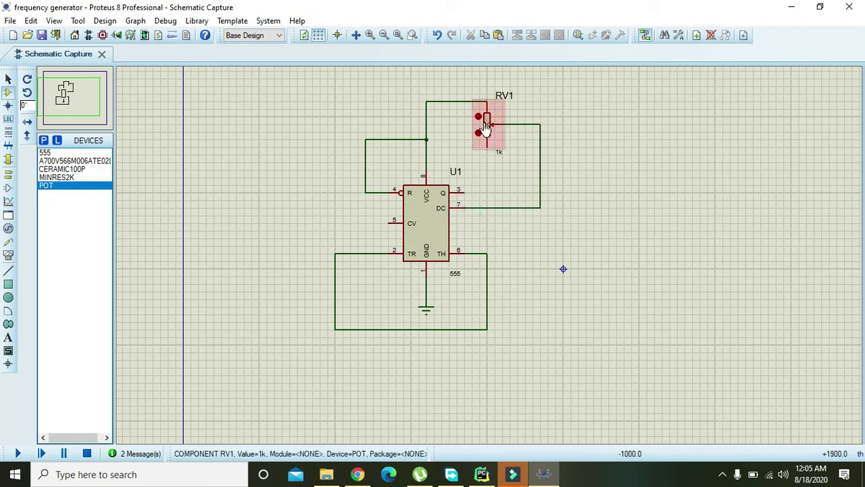
# Set RV1's resistance to 300k in its properties.
pyautogui.rightClick(487, 128)
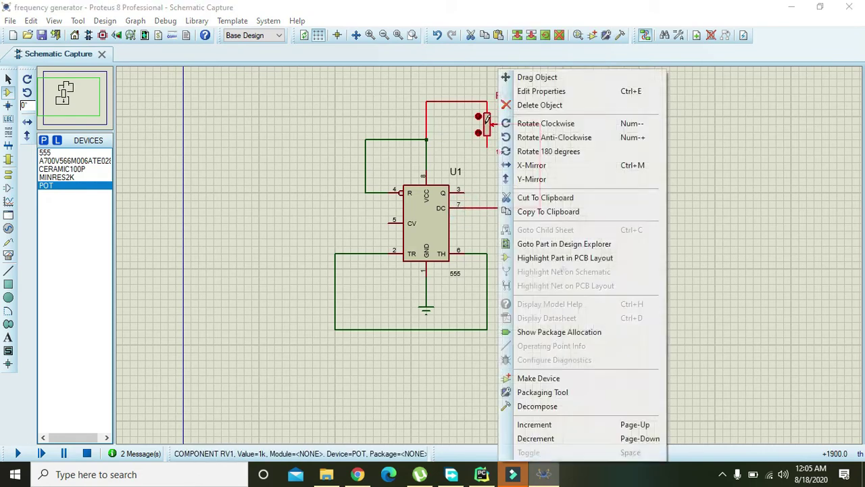
pyautogui.click(532, 93)
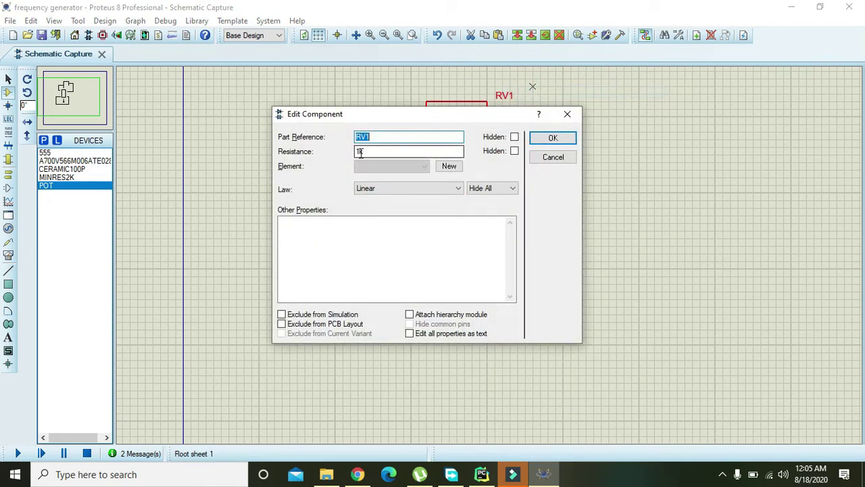
pyautogui.click(361, 152)
pyautogui.moveTo(361, 151); pyautogui.dragTo(346, 155)
pyautogui.write('300')
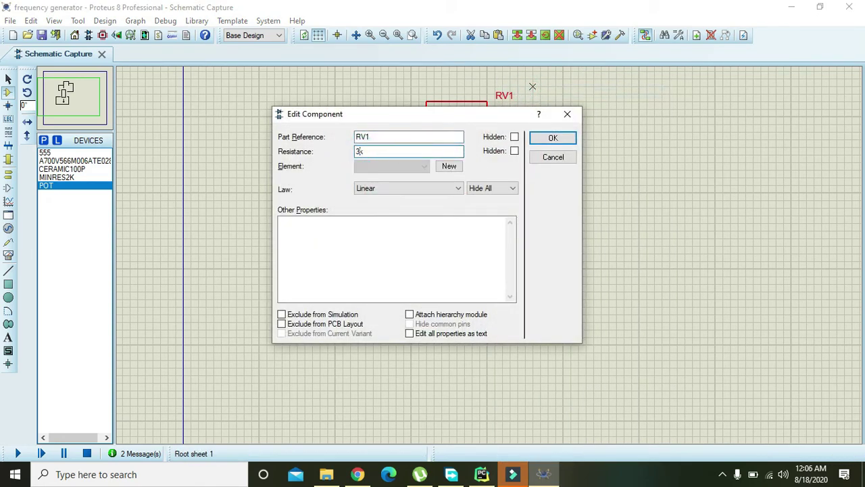
pyautogui.press('Return')
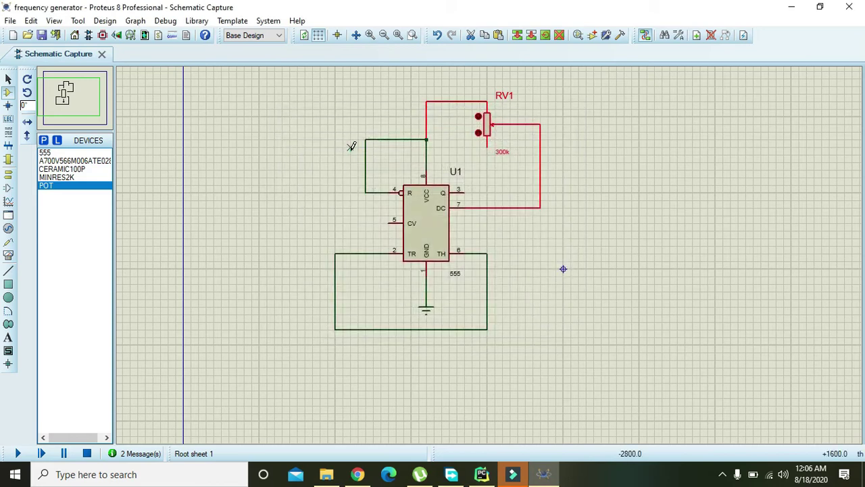
pyautogui.click(346, 146)
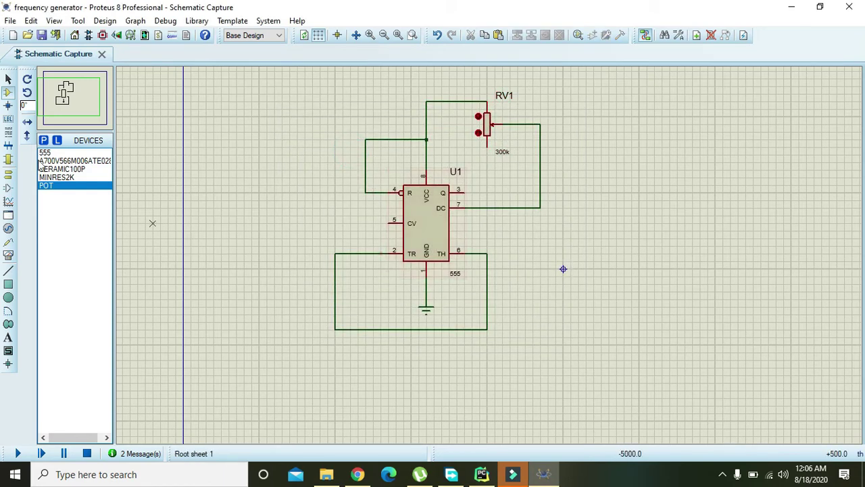
# Add the MINRES390K 0.6W metal film resistor to the device list.
pyautogui.click(43, 141)
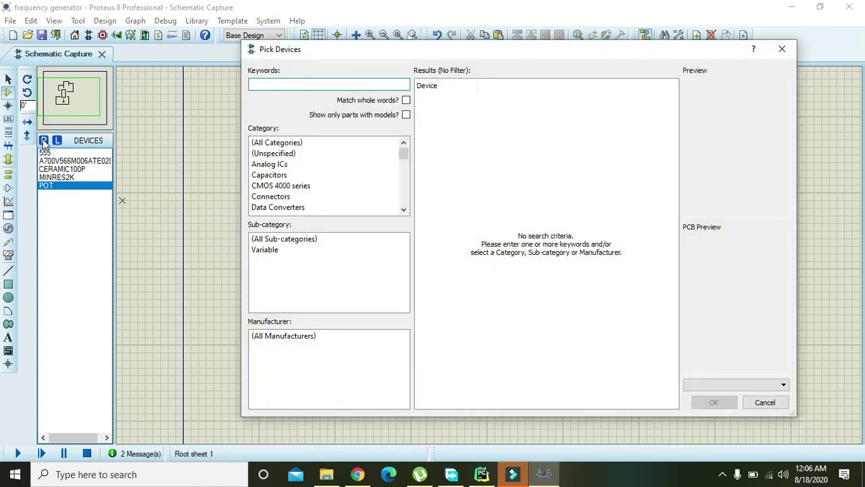
pyautogui.write('90k')
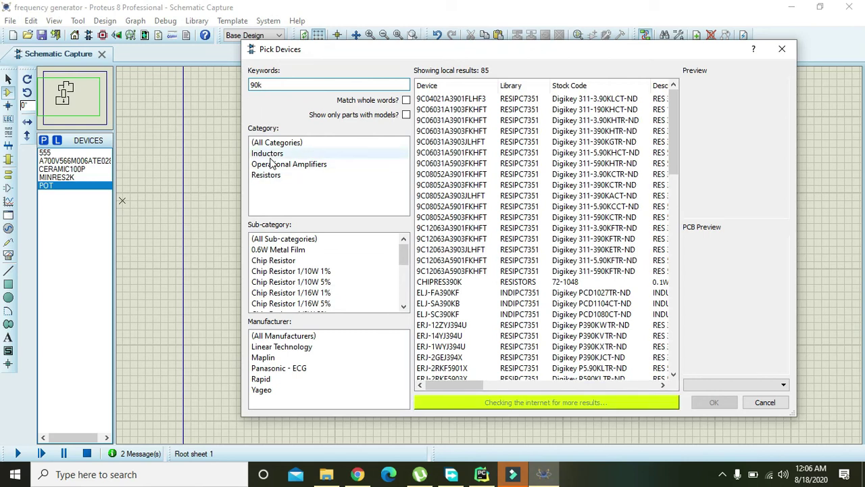
pyautogui.click(271, 175)
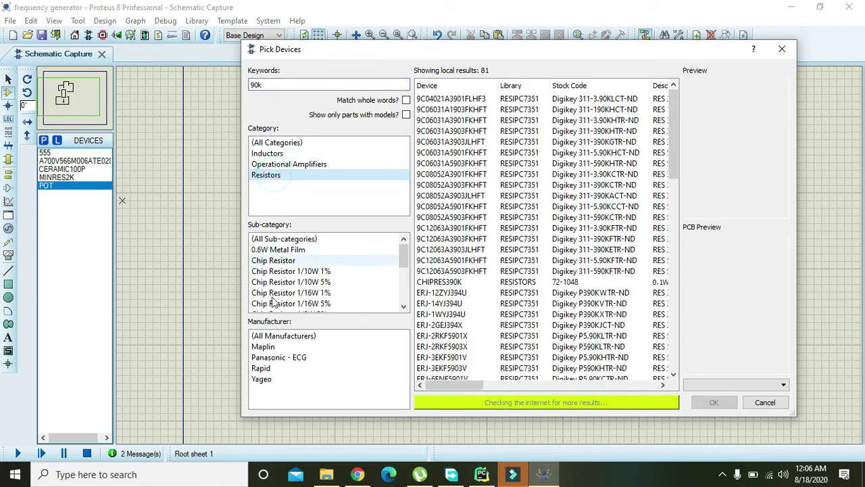
pyautogui.click(270, 239)
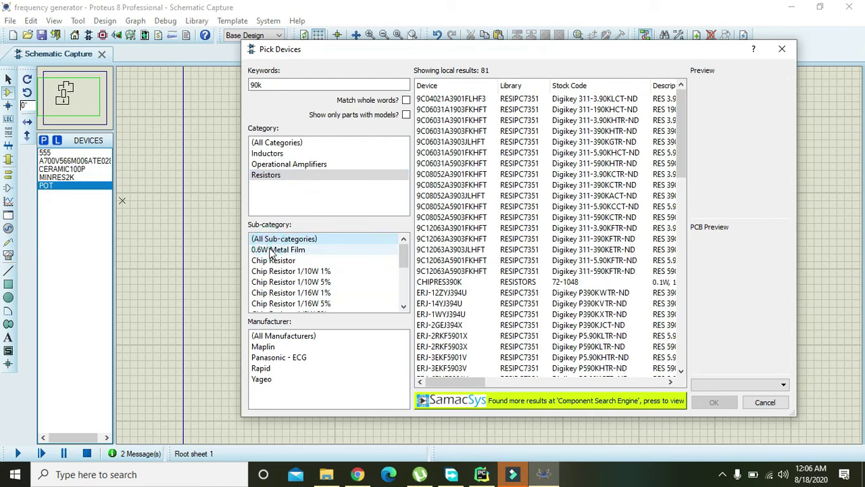
pyautogui.click(270, 249)
pyautogui.click(713, 402)
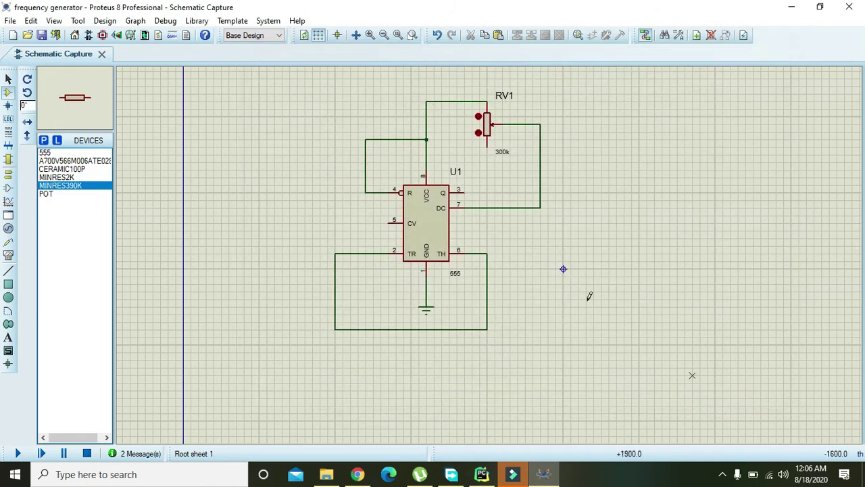
# Place resistor R1 right of the 555 and rotate it clockwise to stand vertically.
pyautogui.click(534, 250)
pyautogui.click(532, 243)
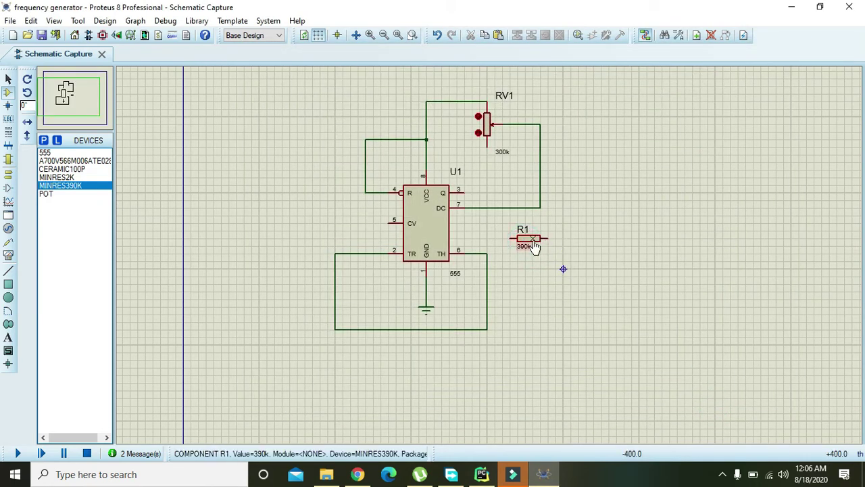
pyautogui.rightClick(534, 241)
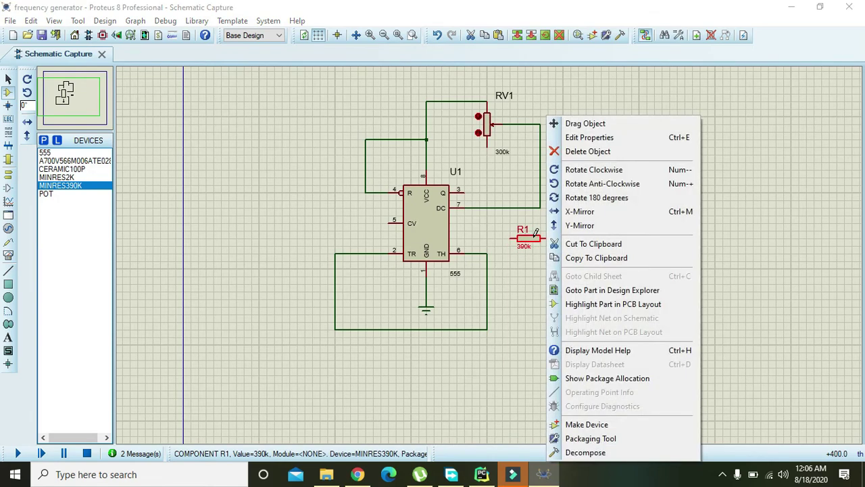
pyautogui.click(564, 169)
pyautogui.click(564, 200)
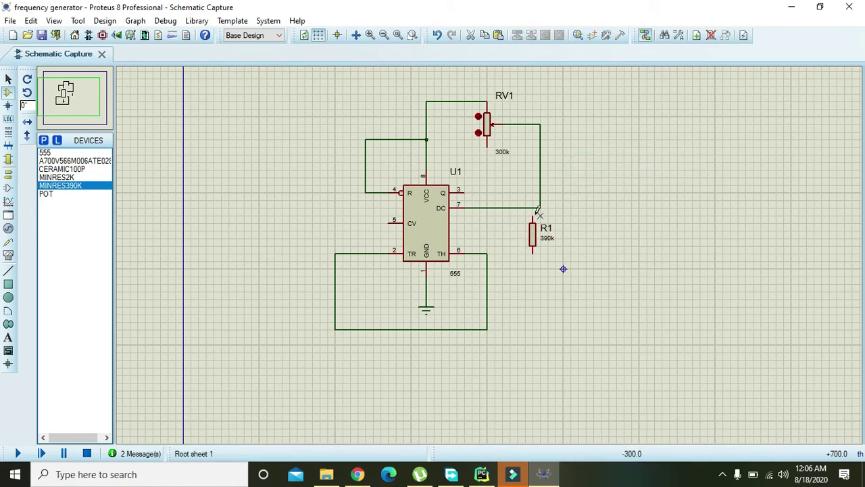
# Wire R1's top pin to the DC–RV1 wire and its bottom pin to the TH wire.
pyautogui.click(532, 214)
pyautogui.click(533, 207)
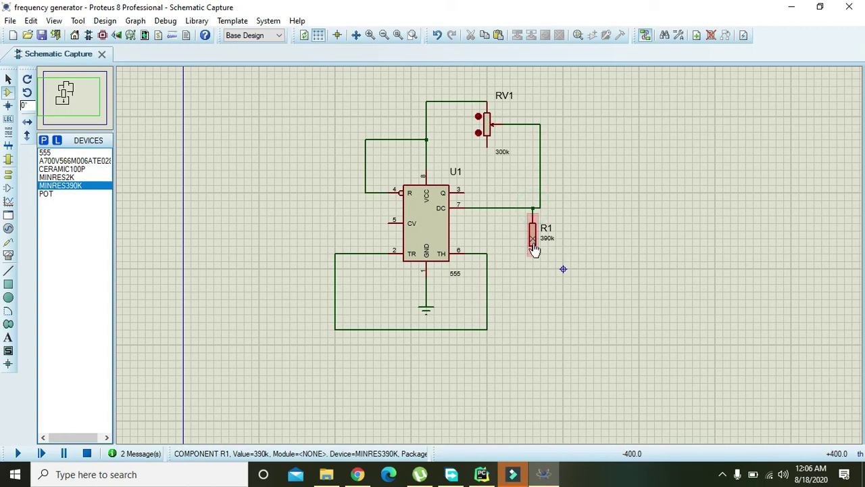
pyautogui.click(533, 251)
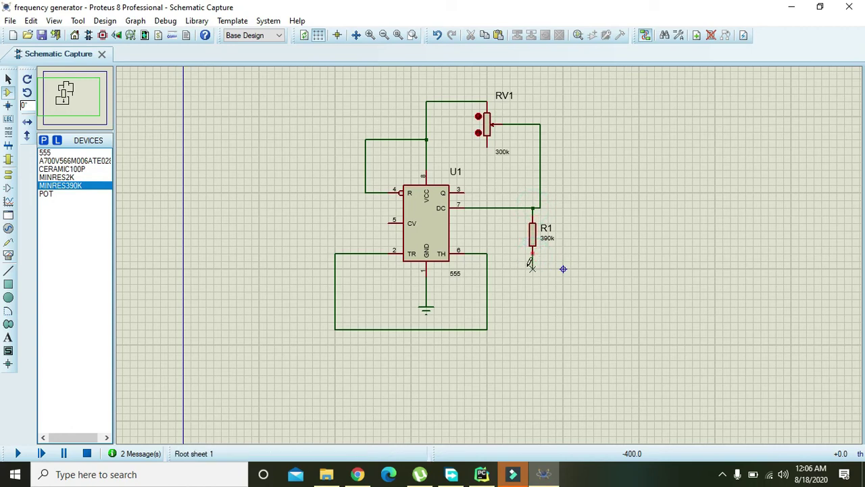
pyautogui.click(487, 268)
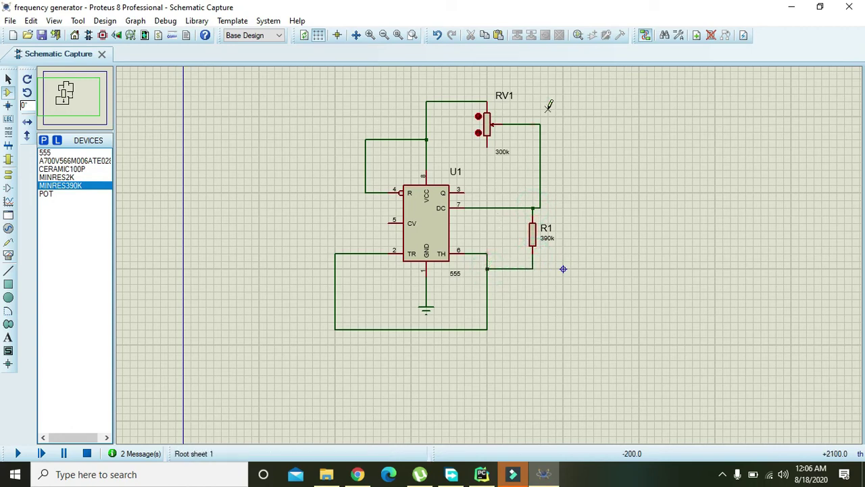
pyautogui.moveTo(548, 110); pyautogui.dragTo(533, 96)
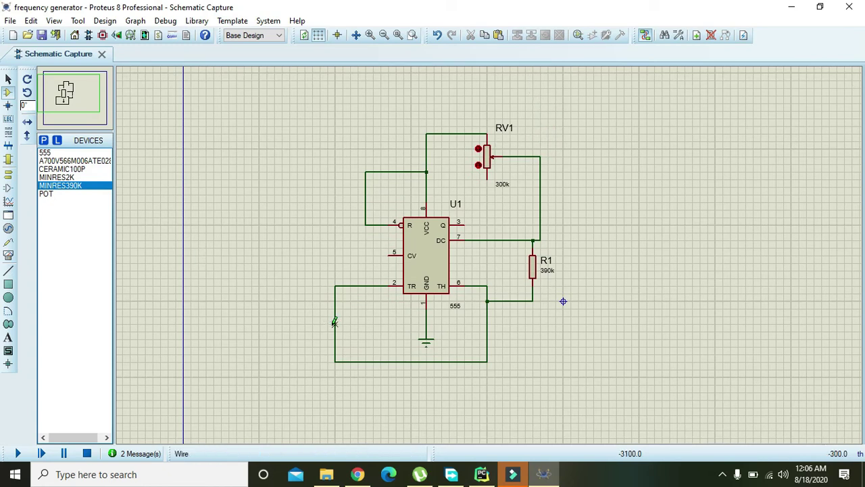
# Replace the '1u' search with 'electrolytic' and add capacitor A700D227M002ATE012 from Electrolytic Aluminum.
pyautogui.click(44, 143)
pyautogui.write('1')
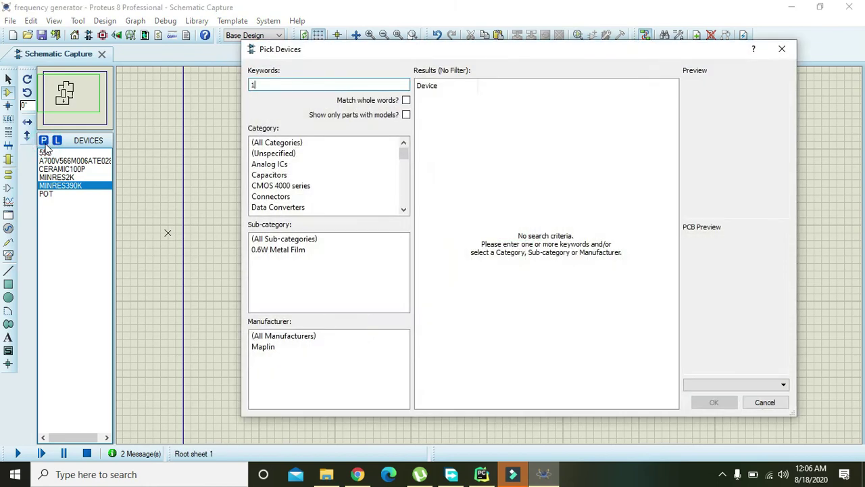
pyautogui.write('uf')
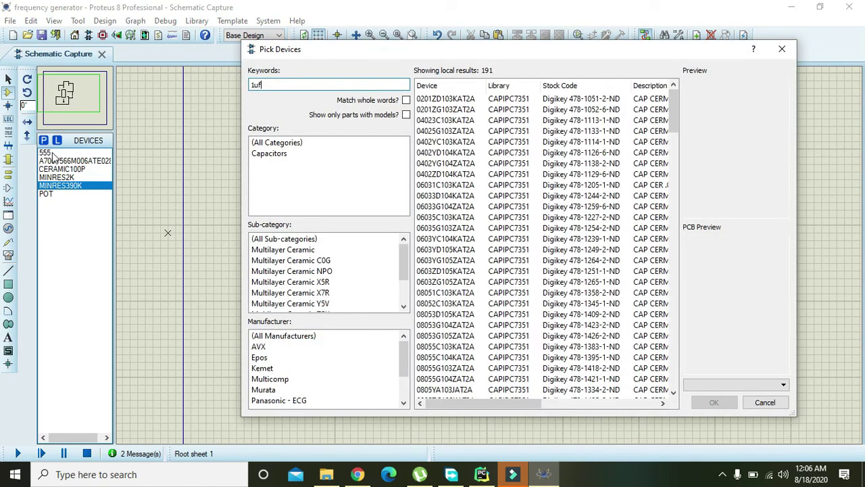
pyautogui.scroll(-2, 398, 261)
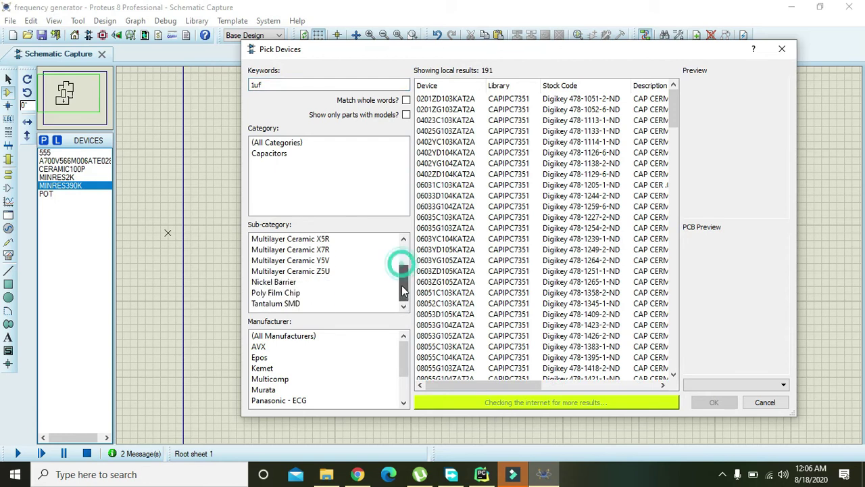
pyautogui.scroll(2, 404, 297)
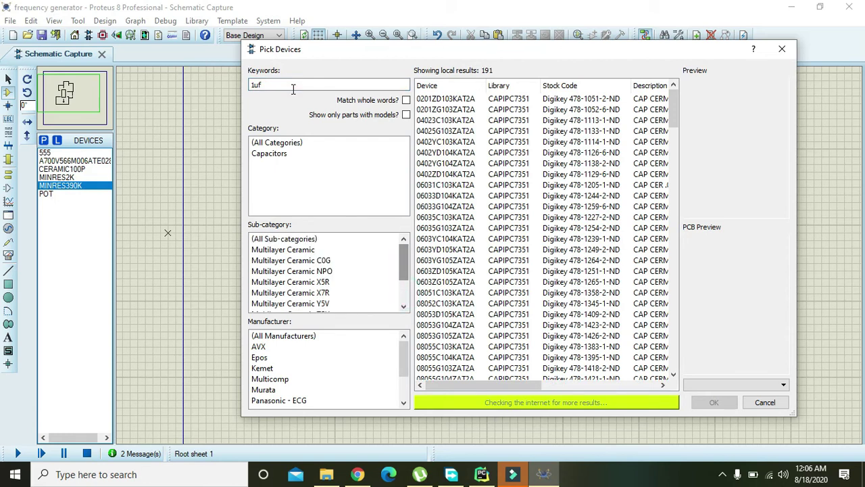
pyautogui.doubleClick(243, 75)
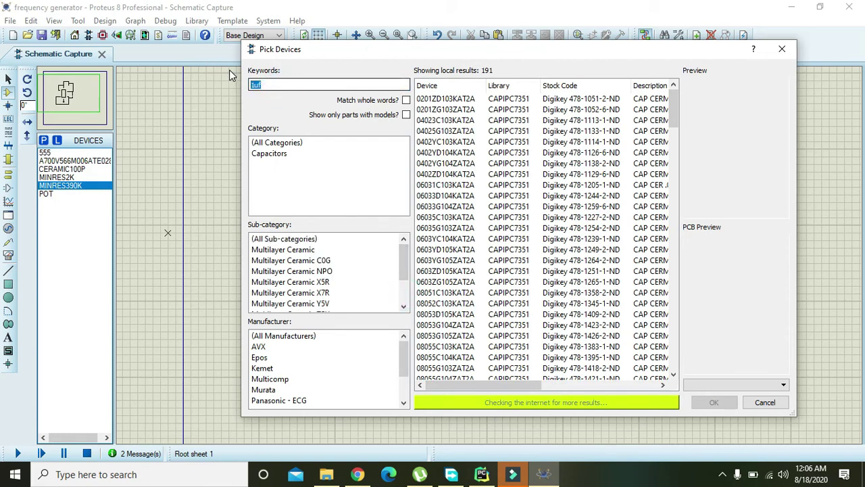
pyautogui.write('electr')
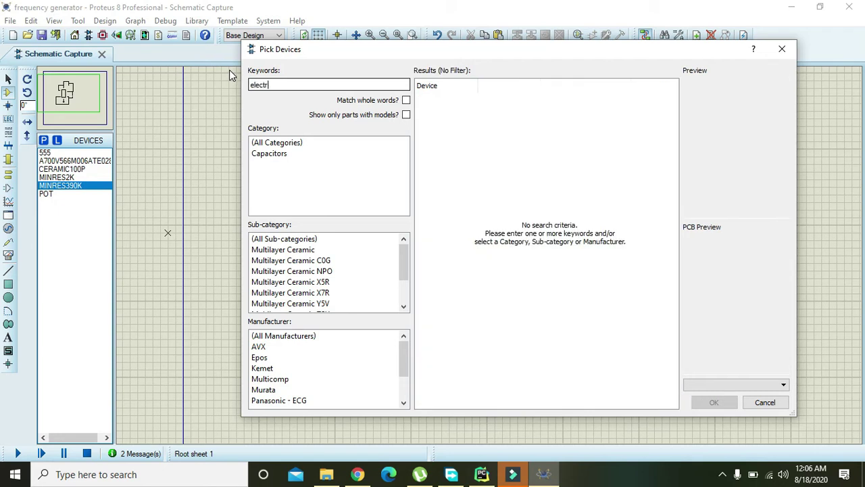
pyautogui.write('olytic')
pyautogui.click(284, 249)
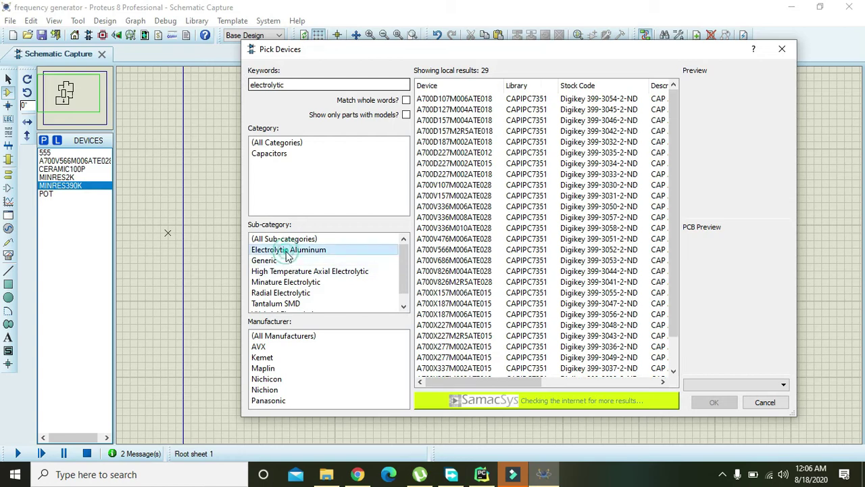
pyautogui.click(517, 153)
pyautogui.click(723, 402)
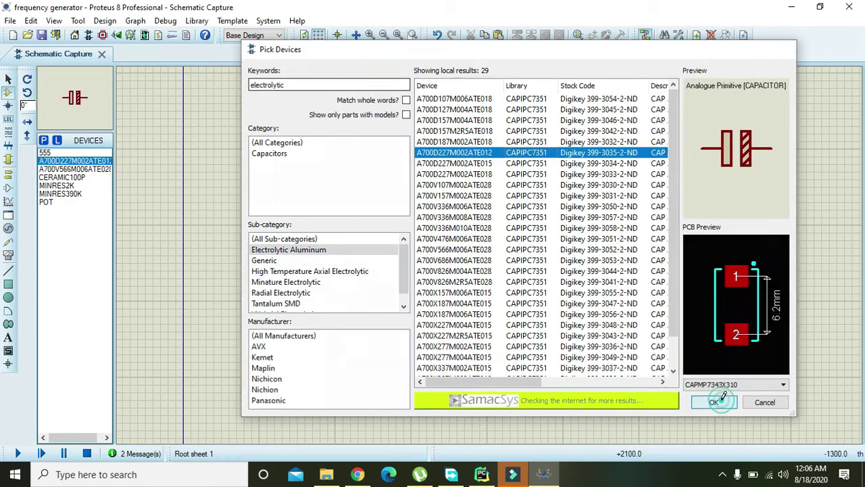
# Place capacitor C1 left of ground, wiring its right pin to ground and left pin to the trigger loop.
pyautogui.click(359, 318)
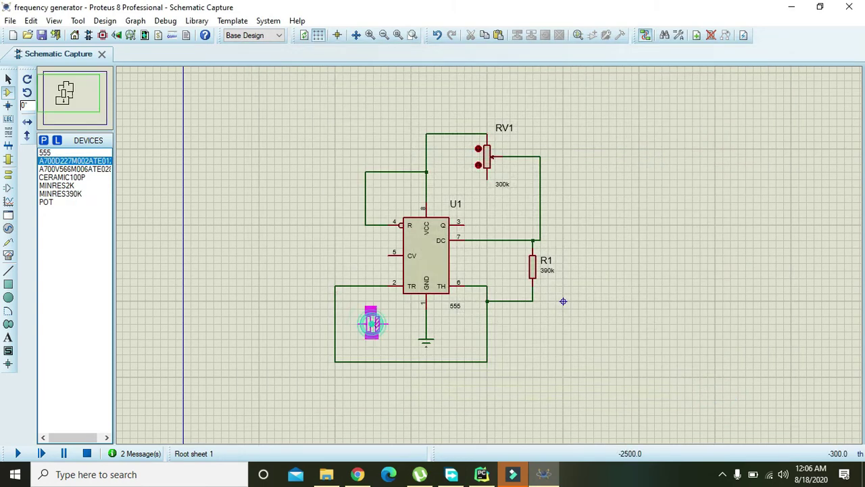
pyautogui.click(370, 331)
pyautogui.click(388, 331)
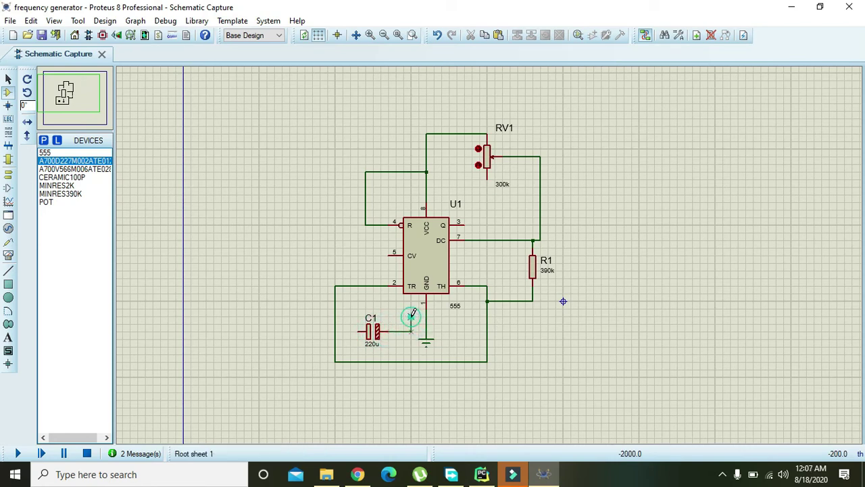
pyautogui.click(426, 315)
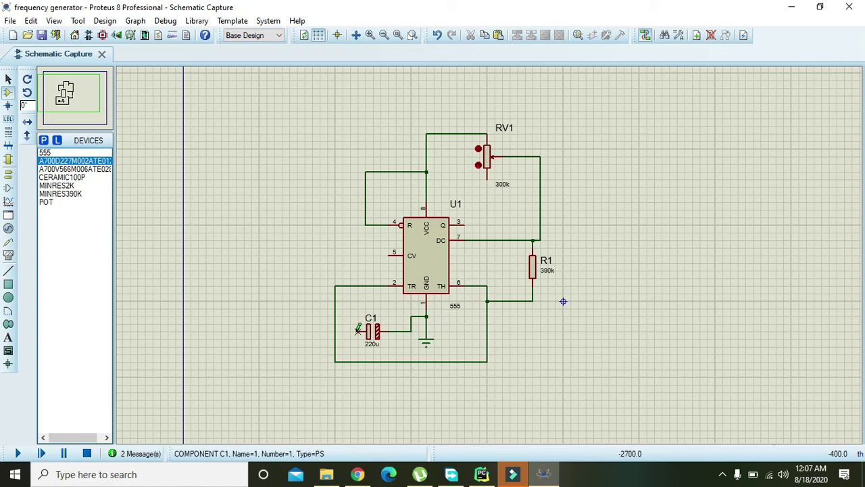
pyautogui.click(352, 330)
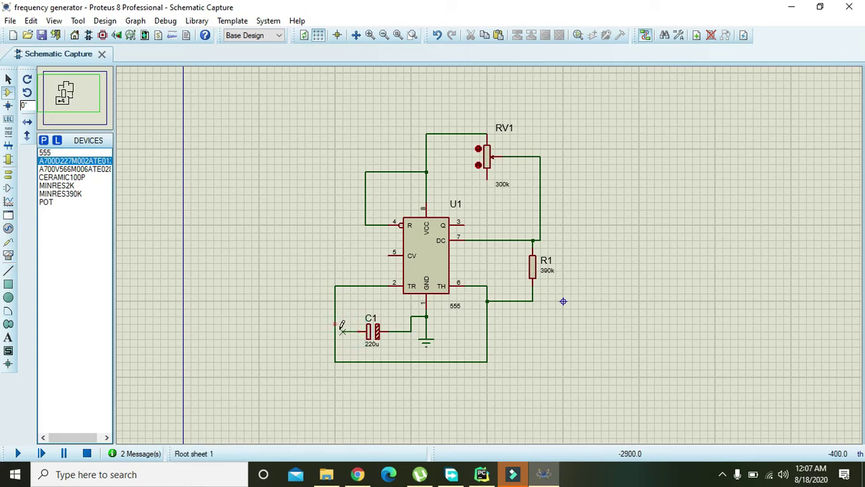
pyautogui.click(335, 331)
pyautogui.click(376, 334)
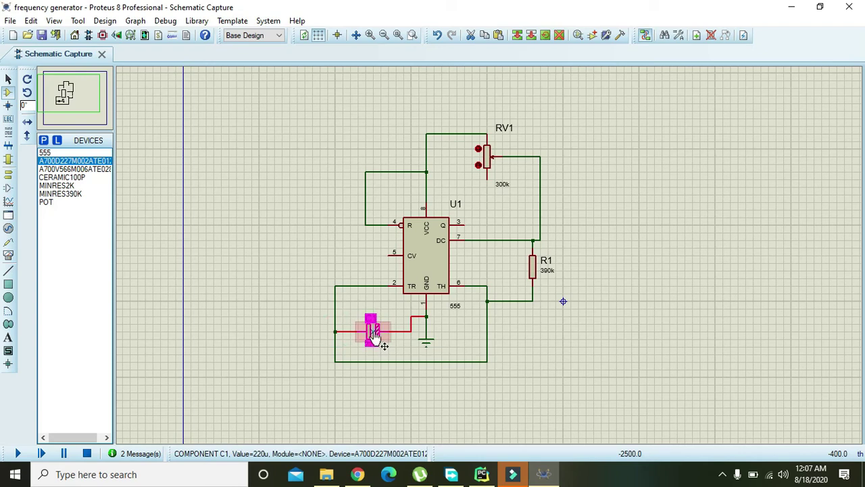
# Replace C1's 220u capacitance with 1u in Edit Component.
pyautogui.click(376, 334)
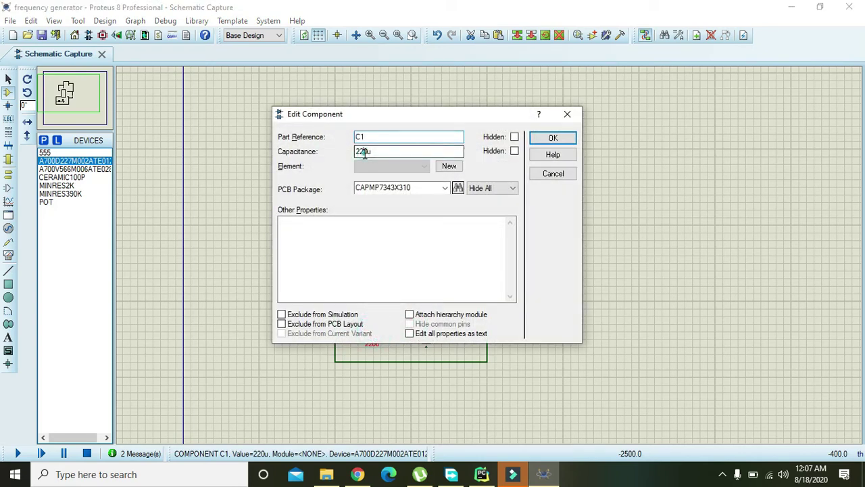
pyautogui.moveTo(365, 154); pyautogui.dragTo(323, 145)
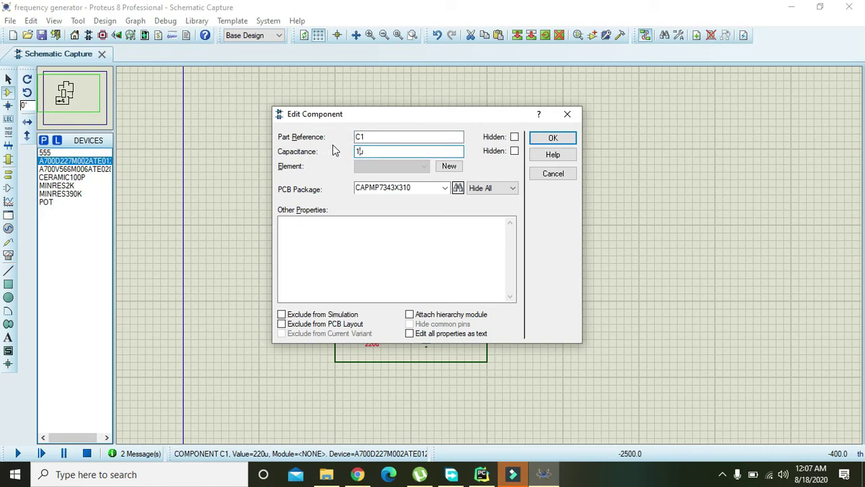
pyautogui.write('1')
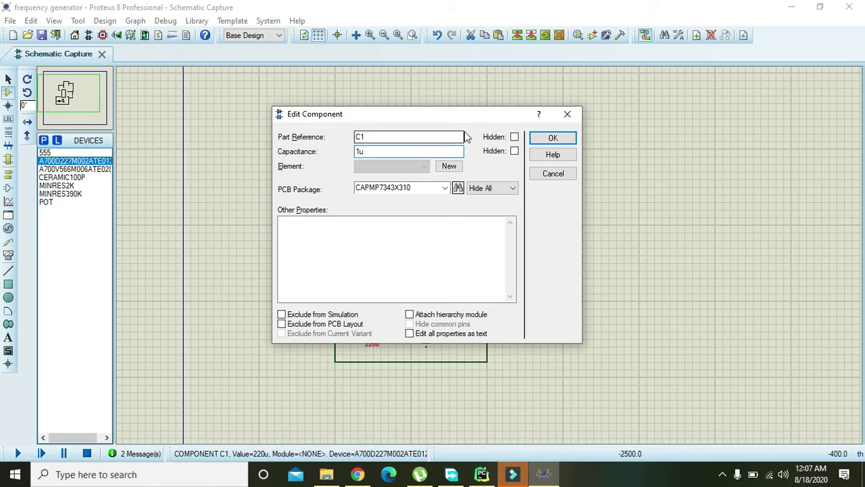
pyautogui.click(548, 138)
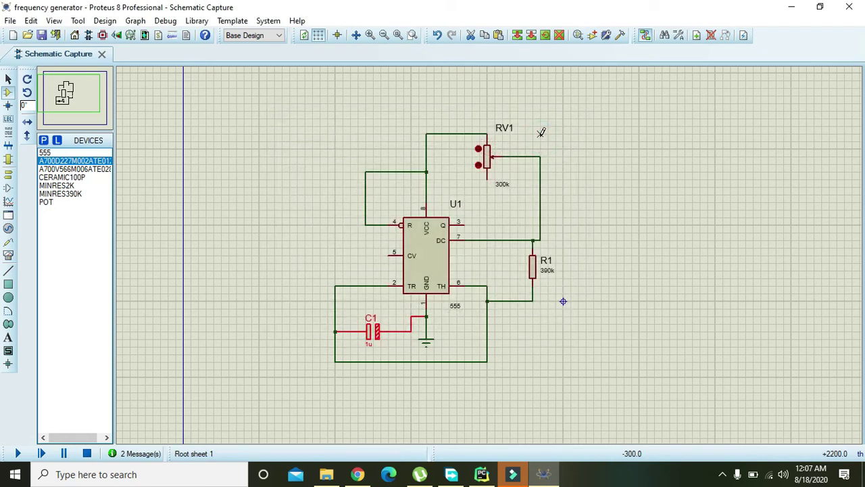
# Place a POWER terminal above RV1 and wire it to RV1's top wire.
pyautogui.click(404, 108)
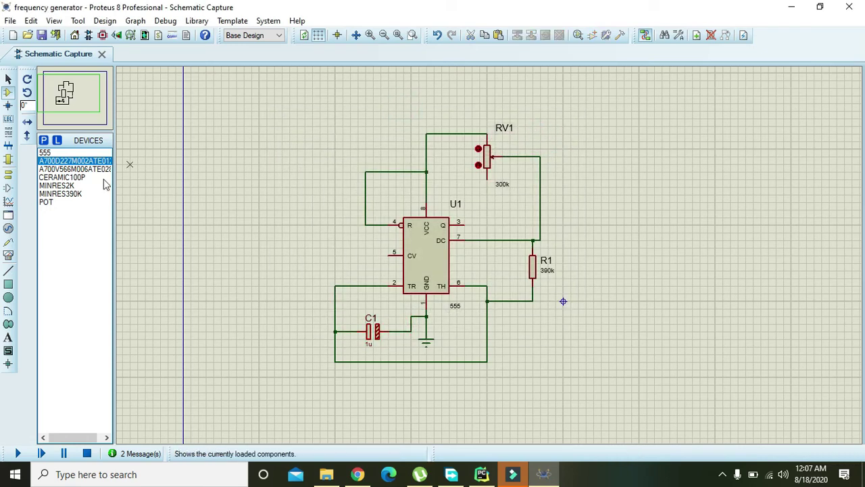
pyautogui.click(8, 173)
pyautogui.click(52, 185)
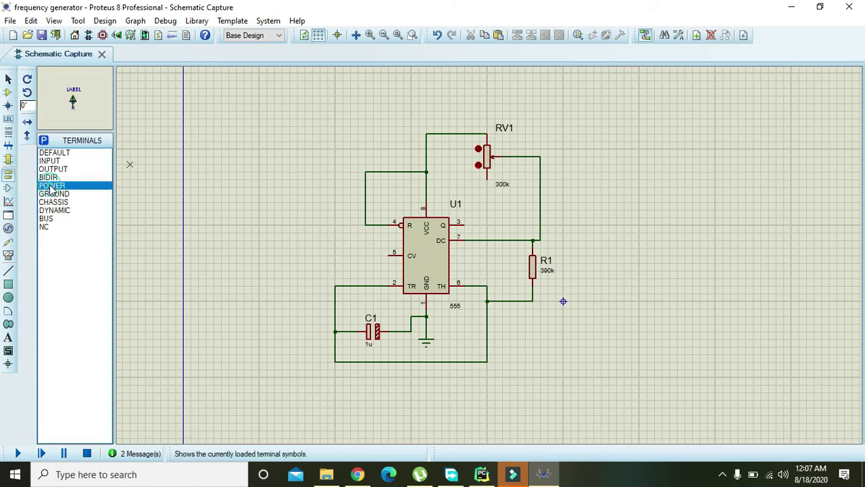
pyautogui.click(456, 114)
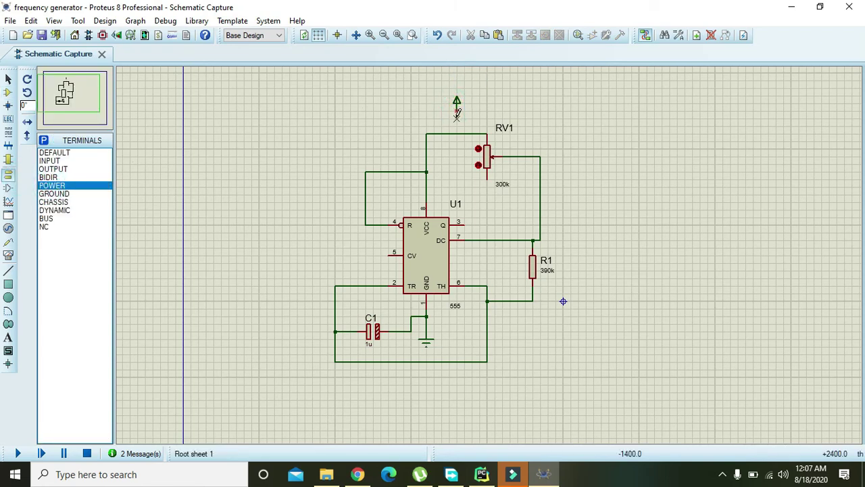
pyautogui.click(456, 119)
pyautogui.click(457, 133)
# Place an oscilloscope right of R1 and wire channel A to the 555 output pin 3.
pyautogui.click(8, 255)
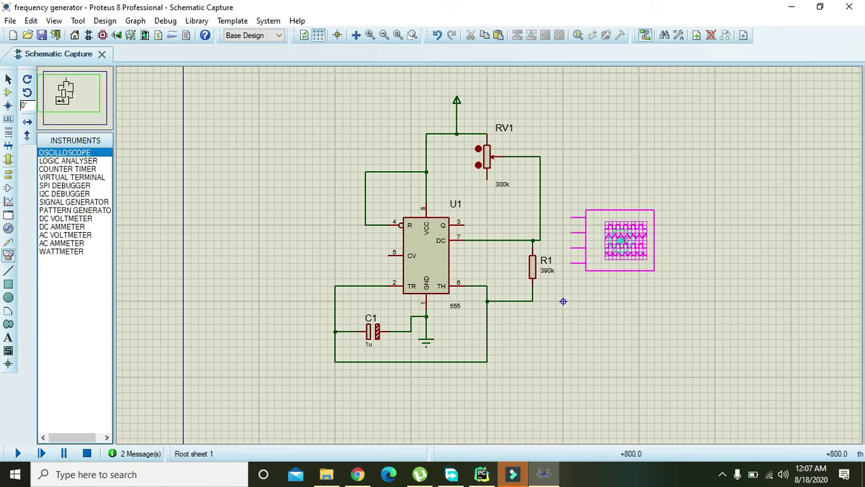
pyautogui.click(709, 240)
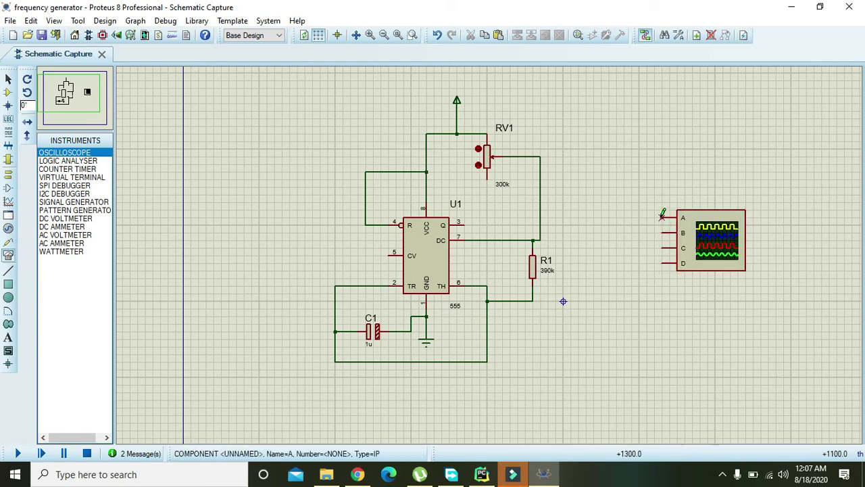
pyautogui.click(662, 217)
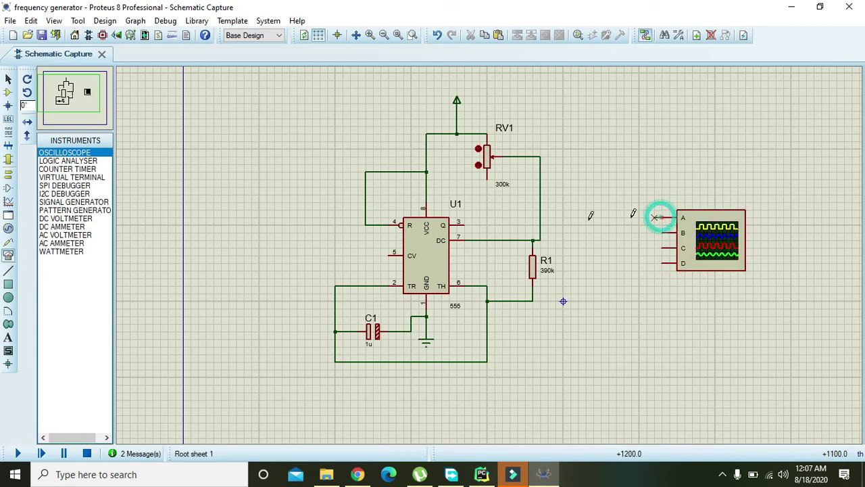
pyautogui.click(472, 224)
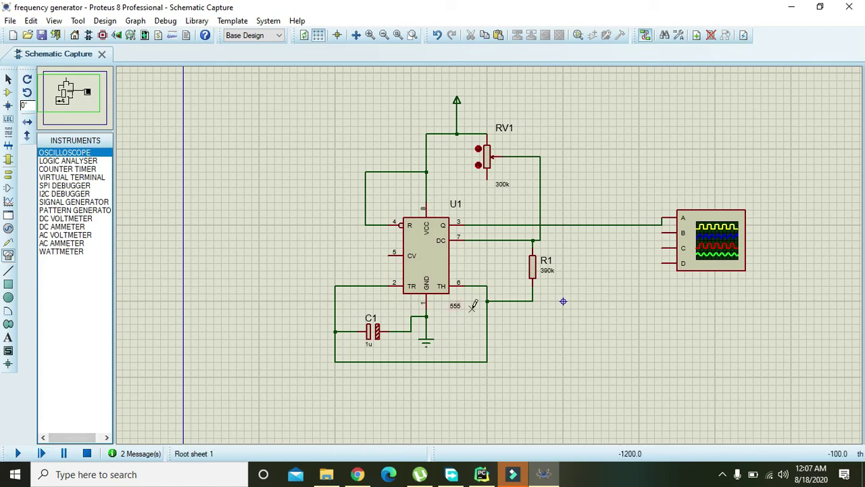
# Change R1's resistance from 390k to 90k.
pyautogui.doubleClick(534, 274)
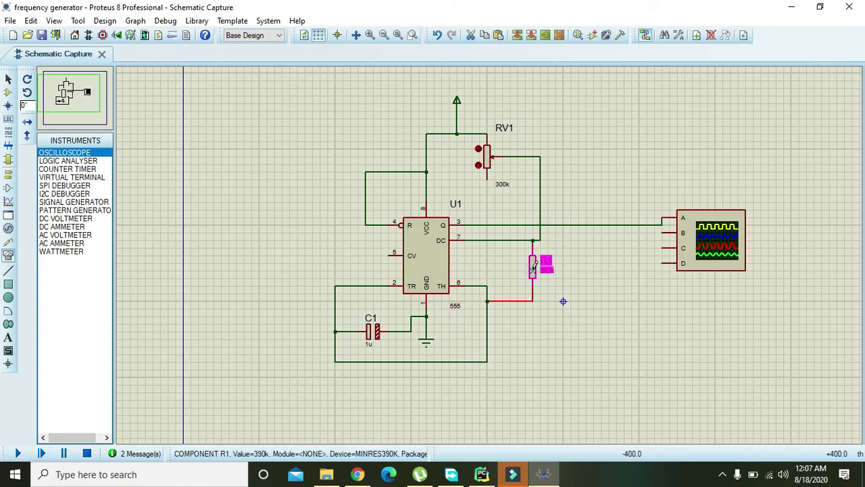
pyautogui.click(357, 152)
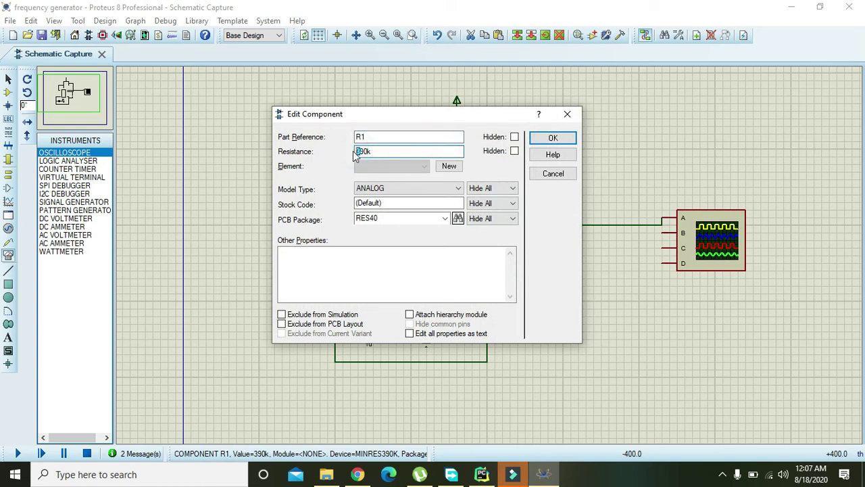
pyautogui.press('Delete')
pyautogui.press('Return')
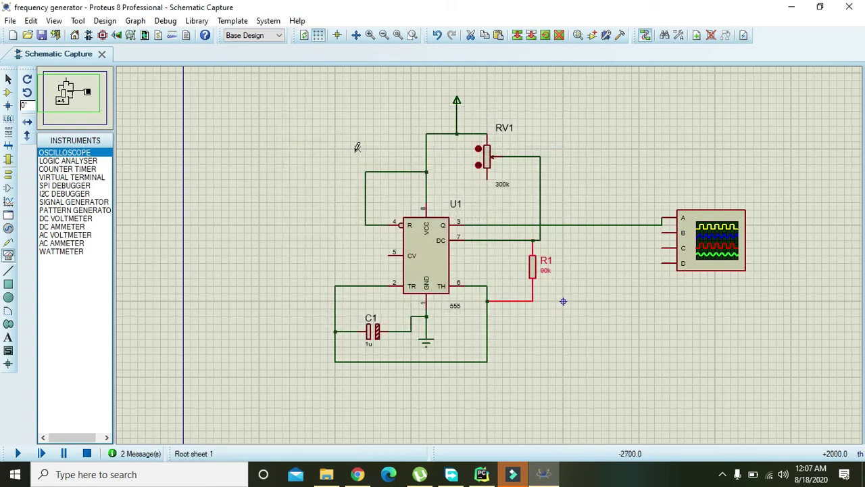
# Run the simulation, move the oscilloscope window aside, and set channel A to 2 volts/div.
pyautogui.click(17, 453)
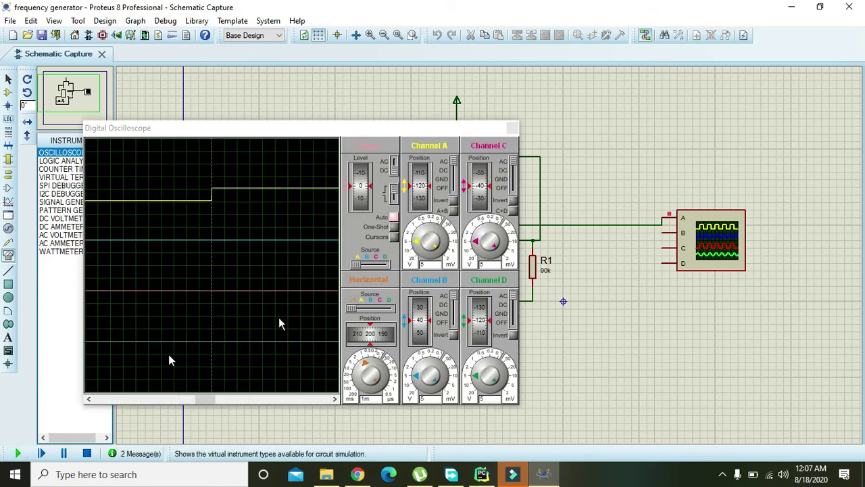
pyautogui.moveTo(319, 130); pyautogui.dragTo(734, 131)
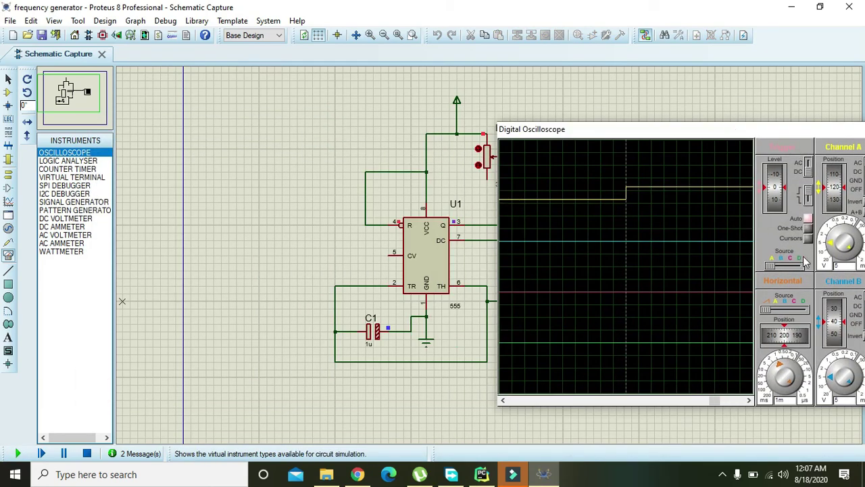
pyautogui.click(832, 246)
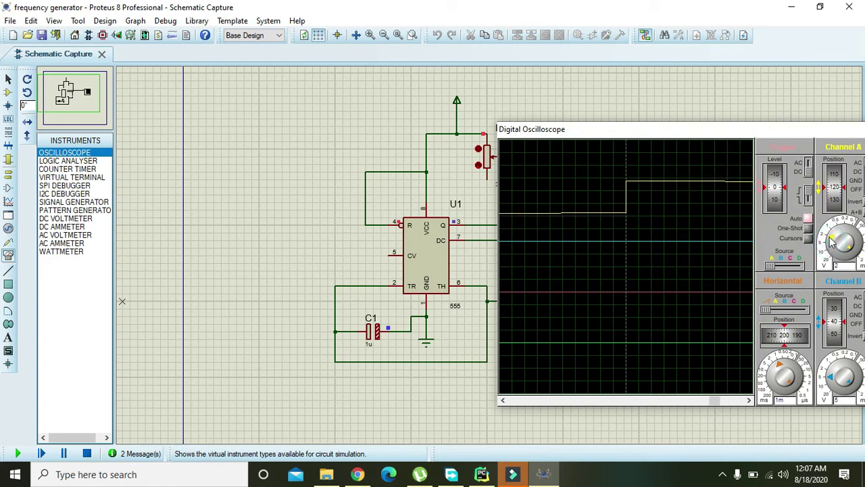
pyautogui.click(831, 236)
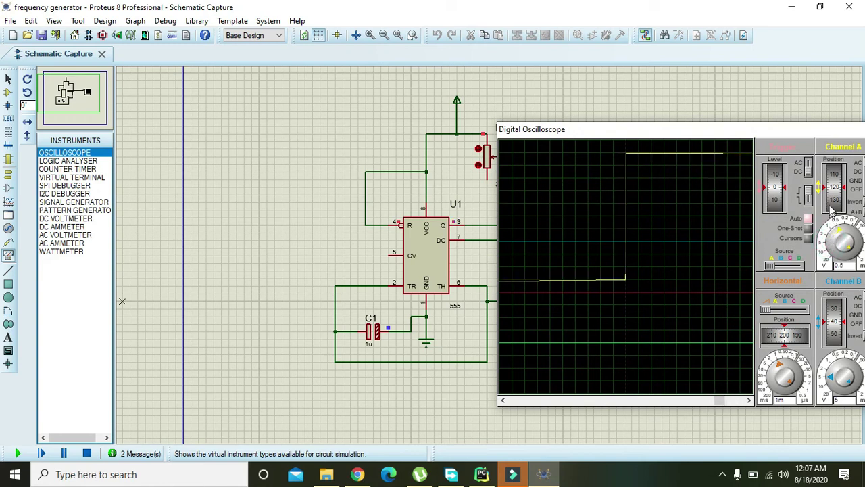
pyautogui.click(826, 234)
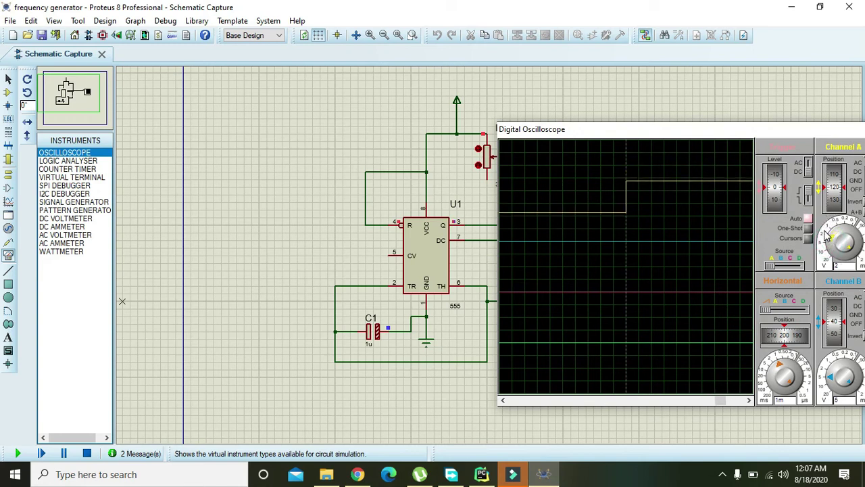
pyautogui.click(829, 230)
pyautogui.click(828, 236)
# Set the oscilloscope timebase to 0.2 ms per division to show the square wave.
pyautogui.click(702, 122)
pyautogui.click(769, 400)
pyautogui.click(769, 400)
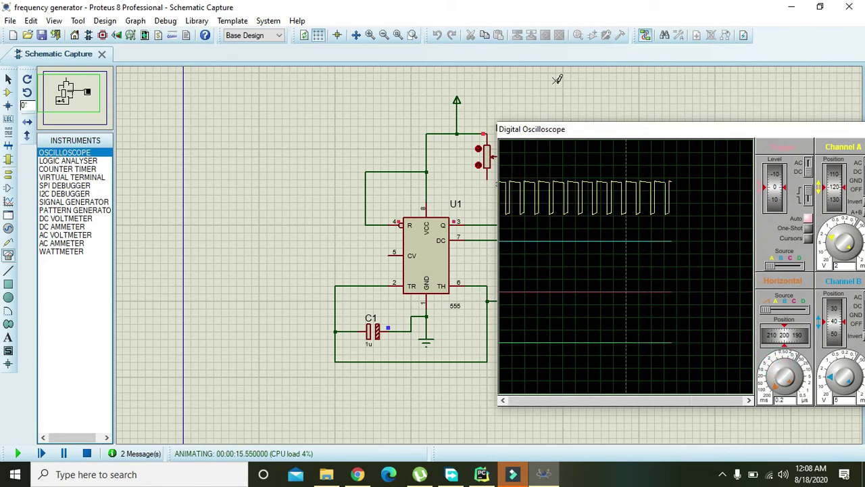
# Uncover RV1, step its wiper down once then up repeatedly, watching the square-wave frequency change.
pyautogui.click(562, 119)
pyautogui.moveTo(565, 132); pyautogui.dragTo(643, 111)
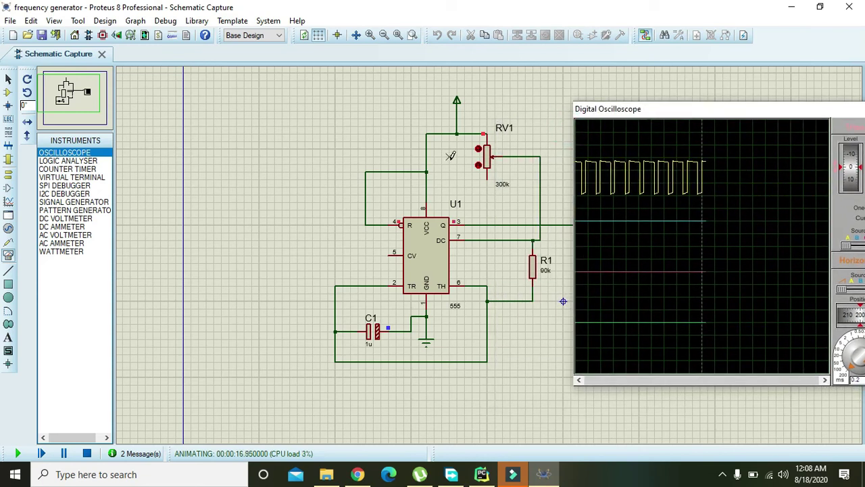
pyautogui.click(479, 165)
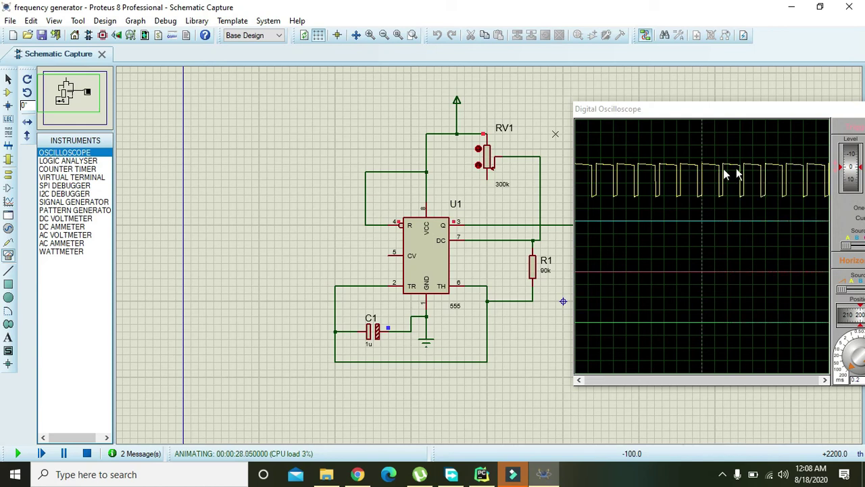
pyautogui.click(478, 148)
pyautogui.click(478, 148)
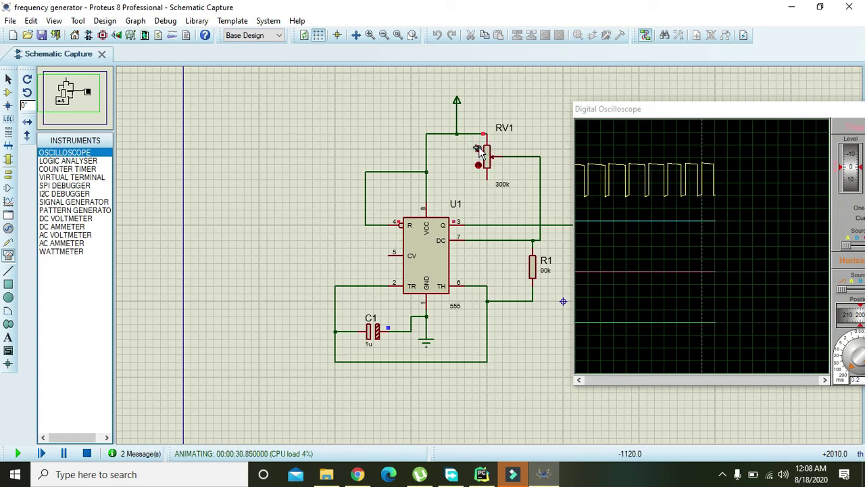
pyautogui.click(478, 148)
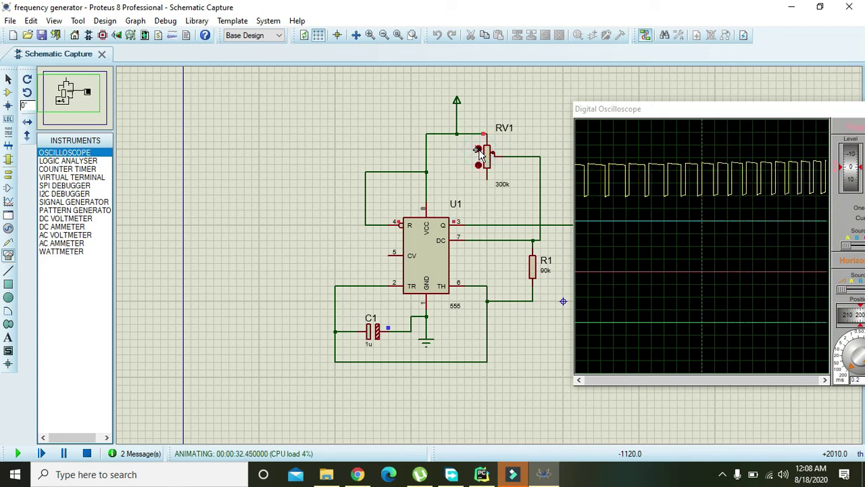
pyautogui.click(479, 150)
pyautogui.click(477, 148)
pyautogui.click(477, 148)
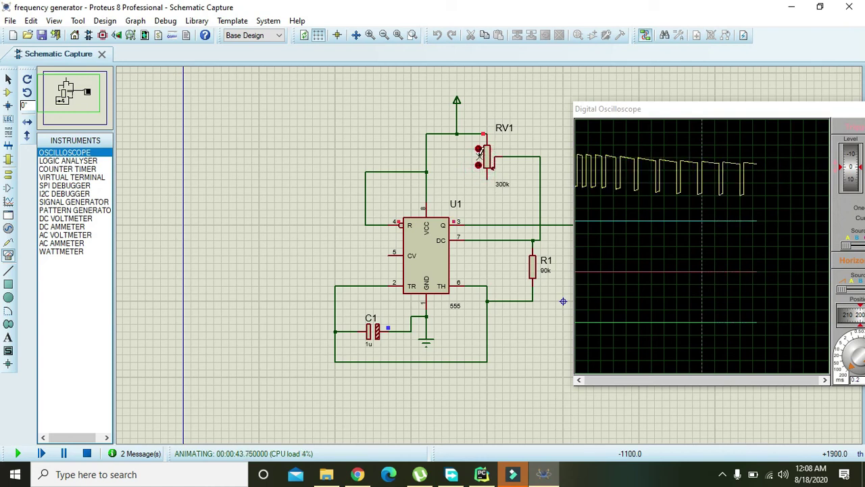
# Nudge RV1 up twice, then turn it down six steps to lower the square-wave frequency.
pyautogui.click(478, 150)
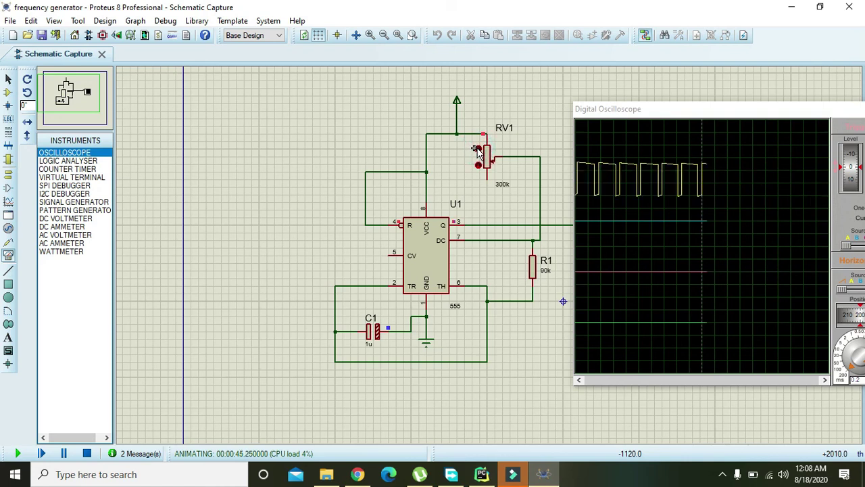
pyautogui.click(478, 150)
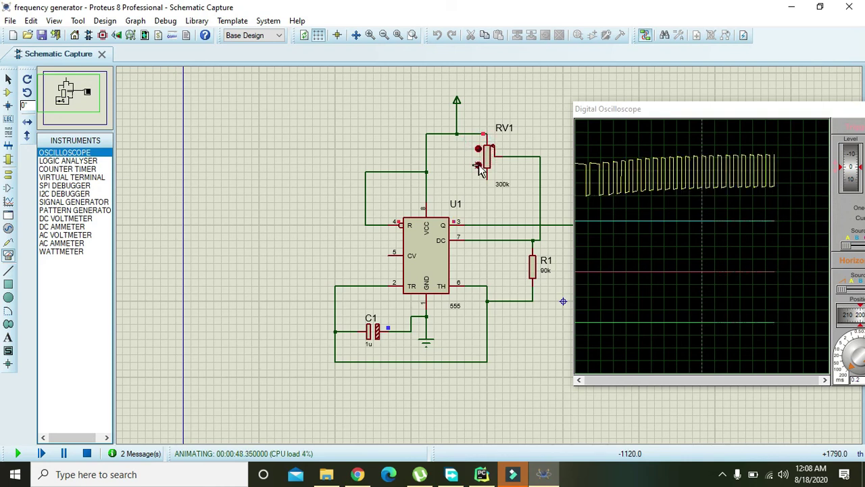
pyautogui.click(479, 165)
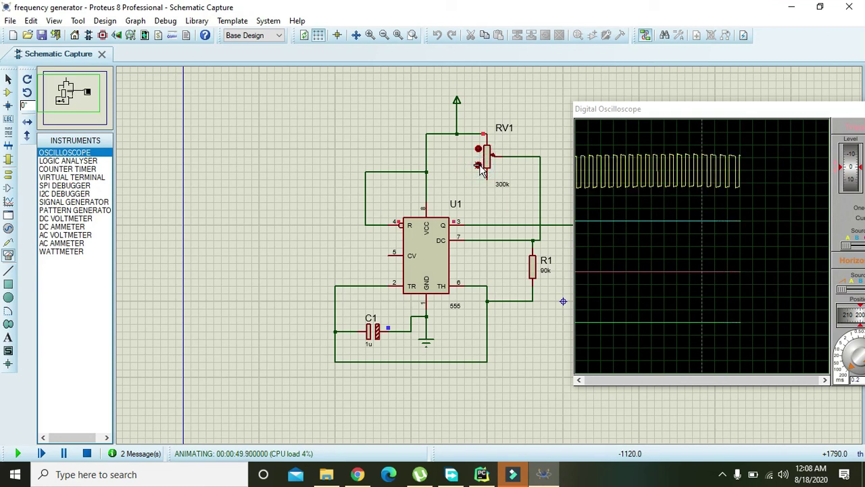
pyautogui.click(478, 166)
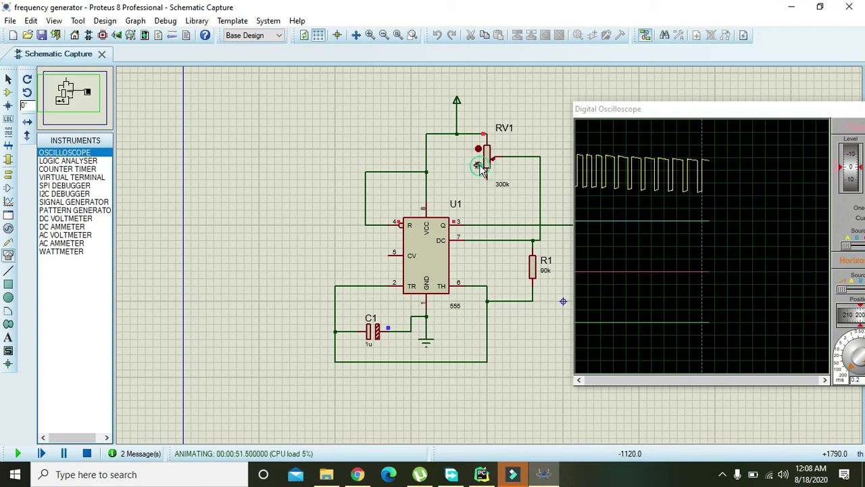
pyautogui.click(478, 166)
pyautogui.click(478, 165)
pyautogui.click(479, 166)
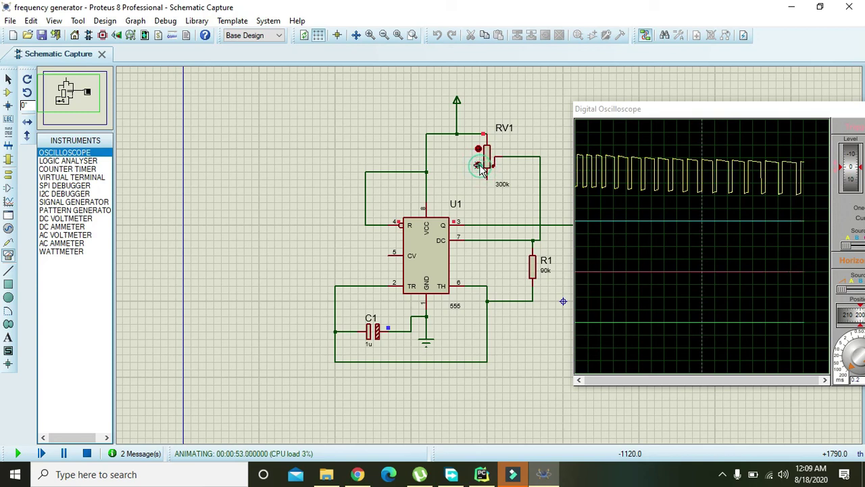
pyautogui.click(479, 165)
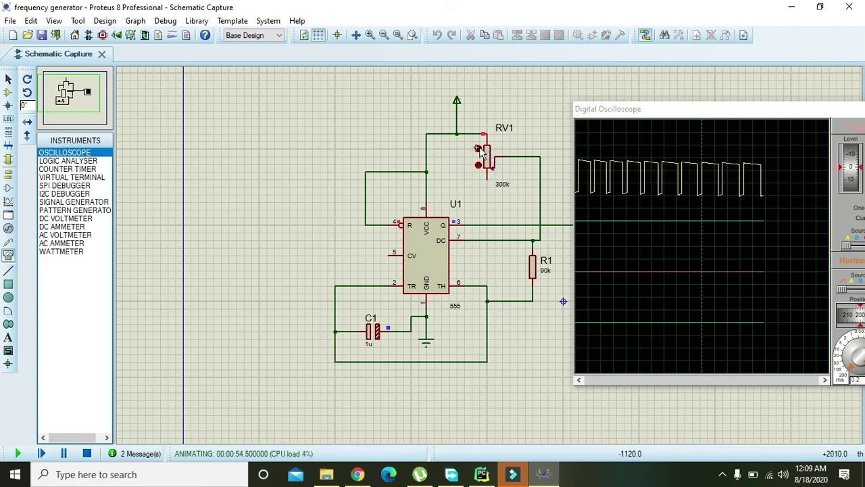
# Turn RV1 back up three steps to narrow the pulses and raise the frequency.
pyautogui.click(478, 149)
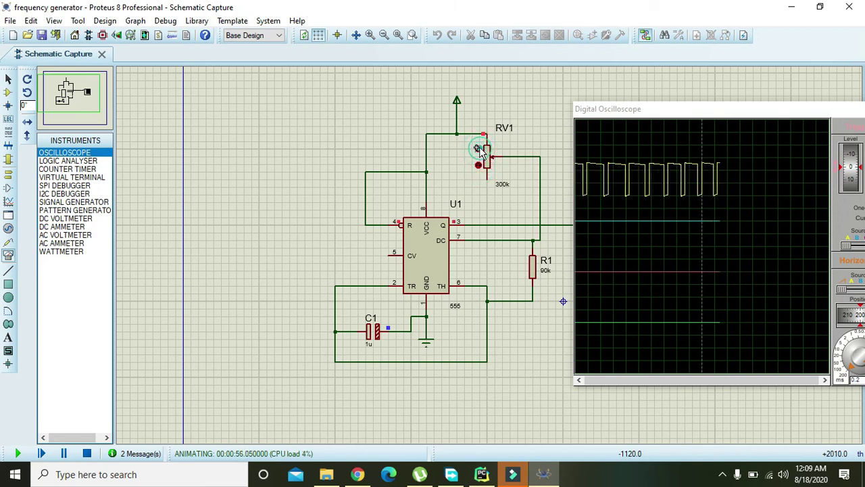
pyautogui.click(478, 149)
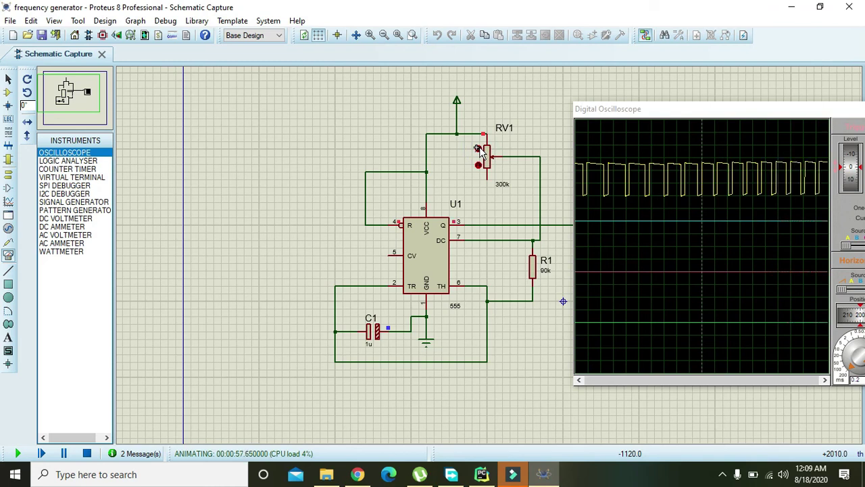
pyautogui.click(479, 149)
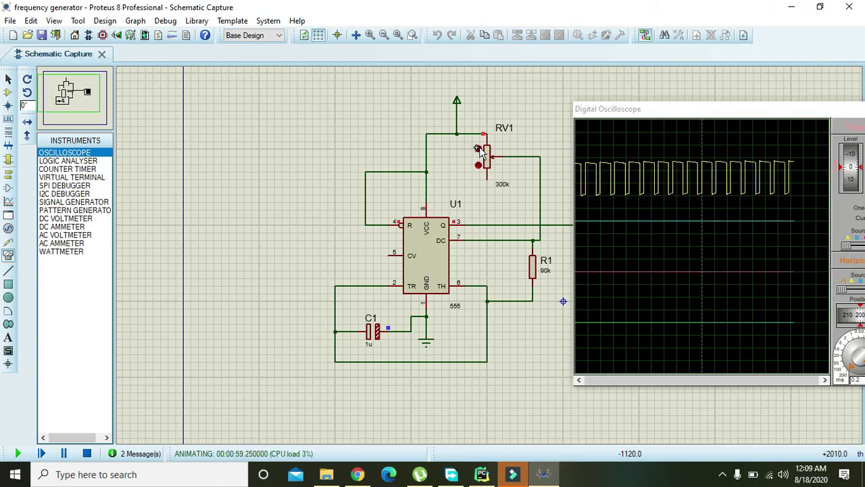